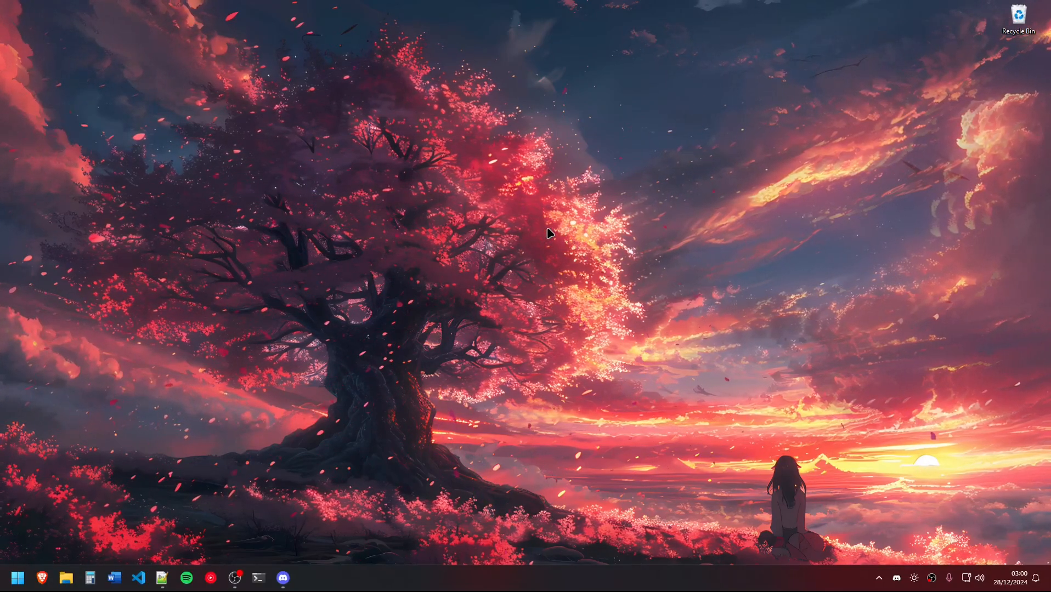
{"action": "right_click", "coordinate": [641, 105]}
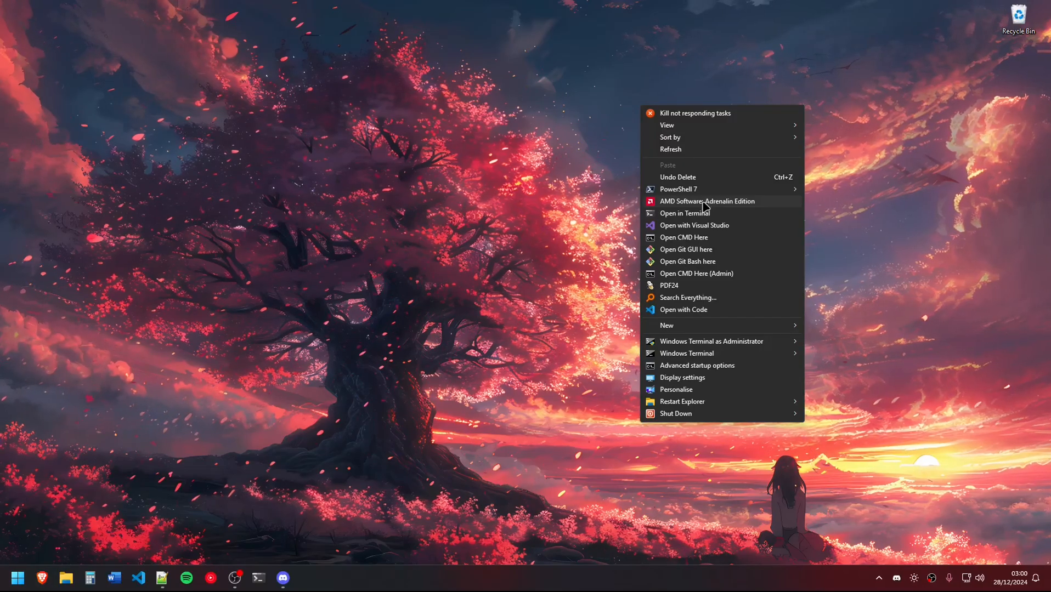
{"action": "left_click", "coordinate": [597, 198]}
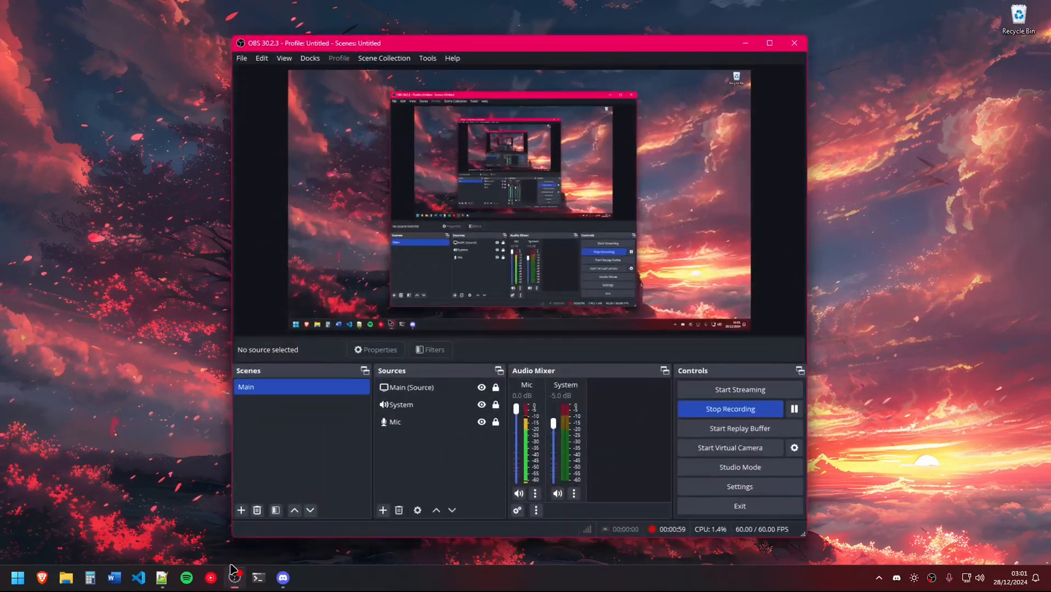
Bring up OBS and review the audio filters applied to the Mic source
{"action": "left_click", "coordinate": [234, 578]}
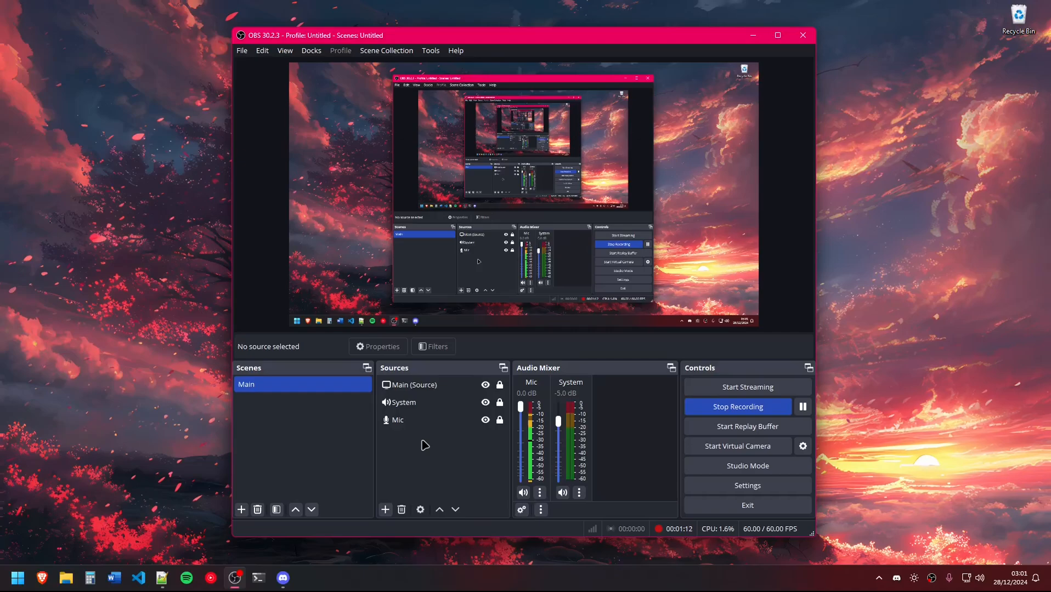
{"action": "right_click", "coordinate": [542, 394]}
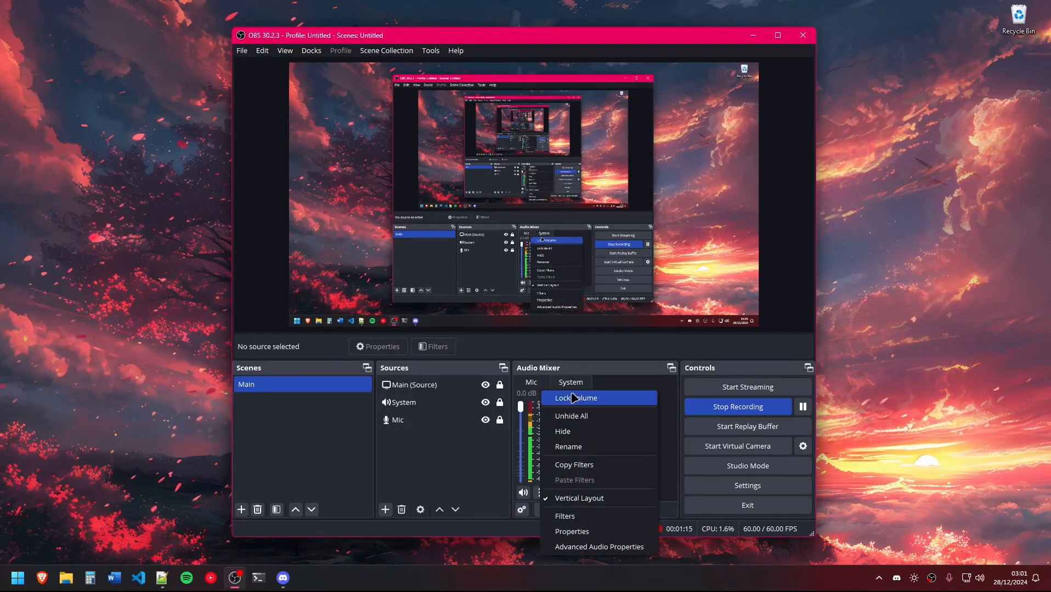
{"action": "left_click", "coordinate": [584, 517]}
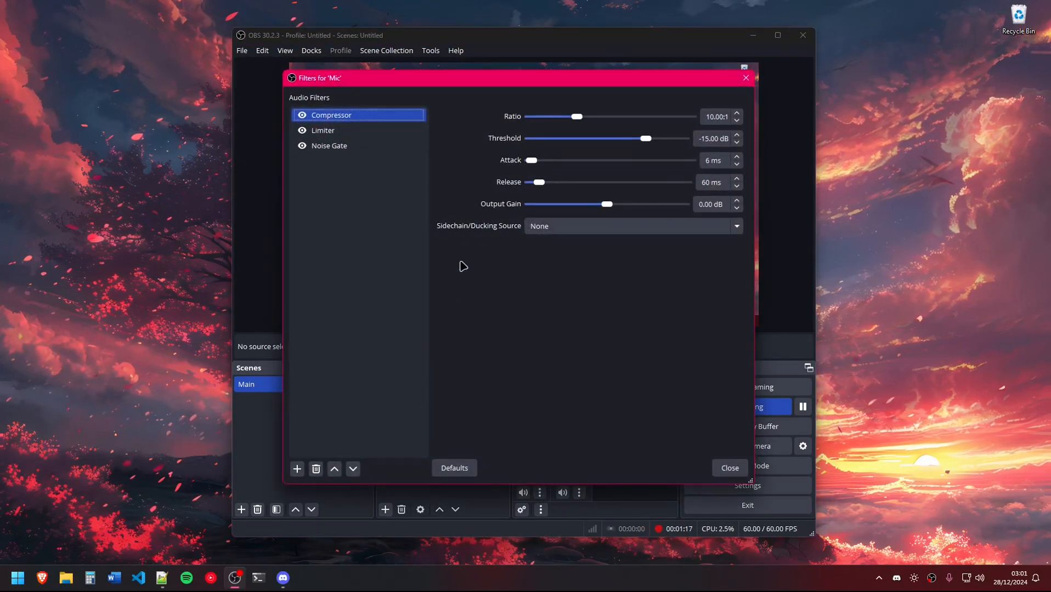
{"action": "left_click", "coordinate": [746, 77]}
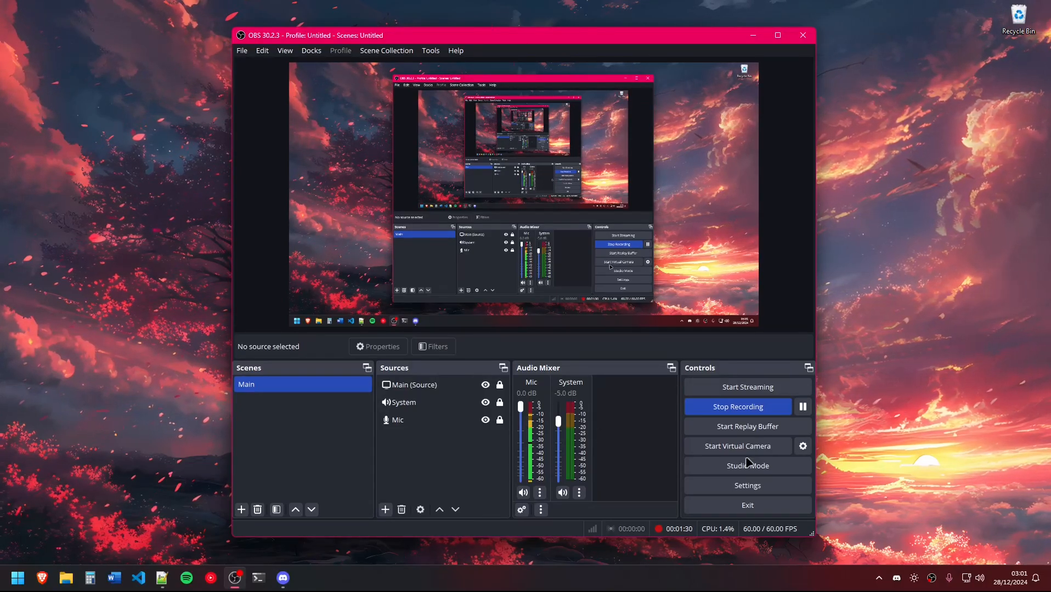
Examine the Recording output settings, including the format, video encoder, rate control and bitrate
{"action": "left_click", "coordinate": [757, 489]}
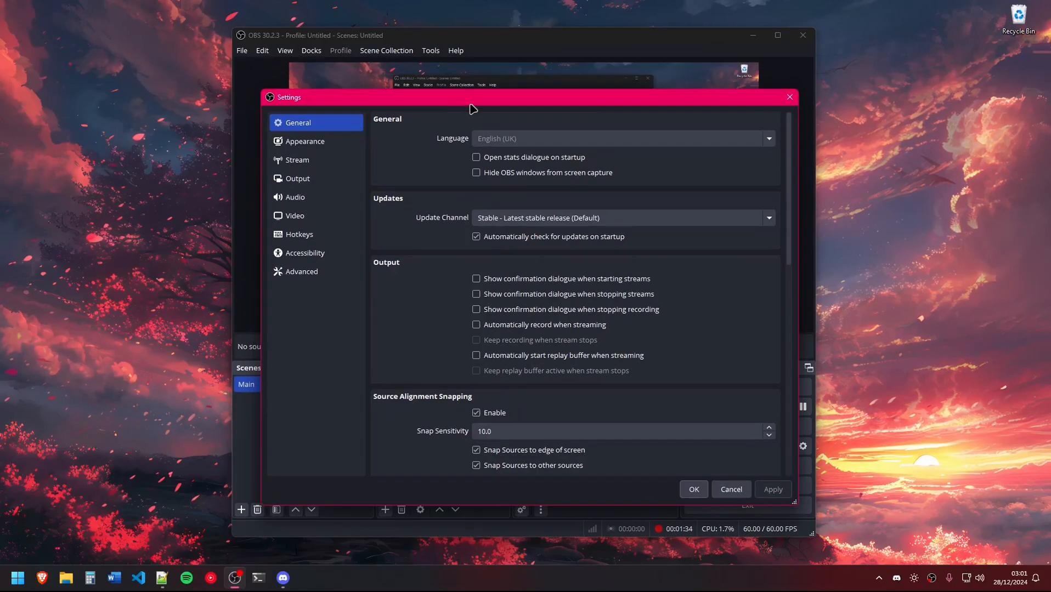
{"action": "left_click", "coordinate": [299, 178]}
{"action": "left_click", "coordinate": [440, 145]}
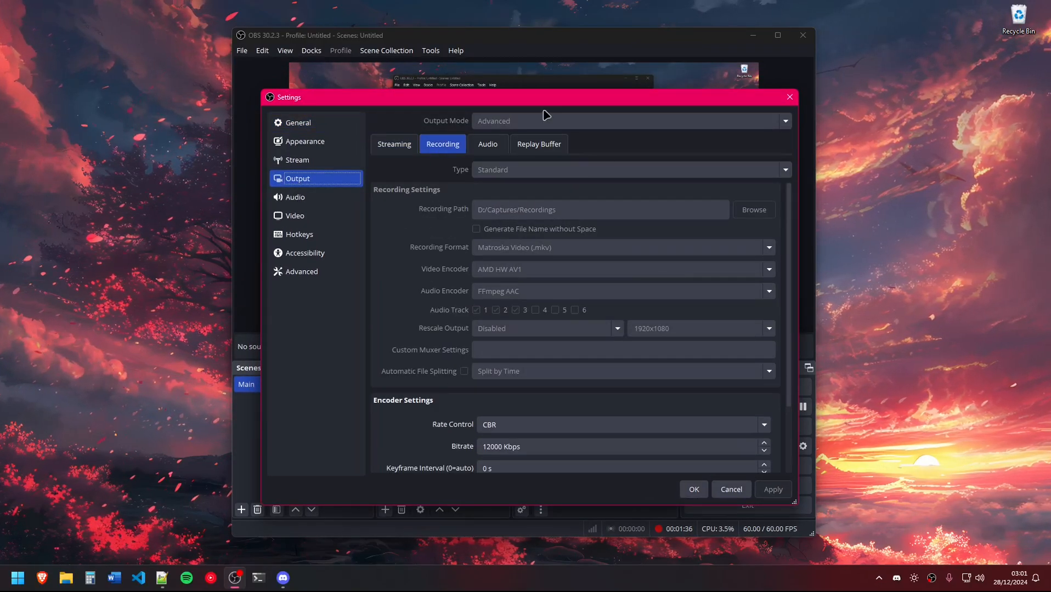
{"action": "left_click_drag", "start_coordinate": [527, 99], "coordinate": [541, 87]}
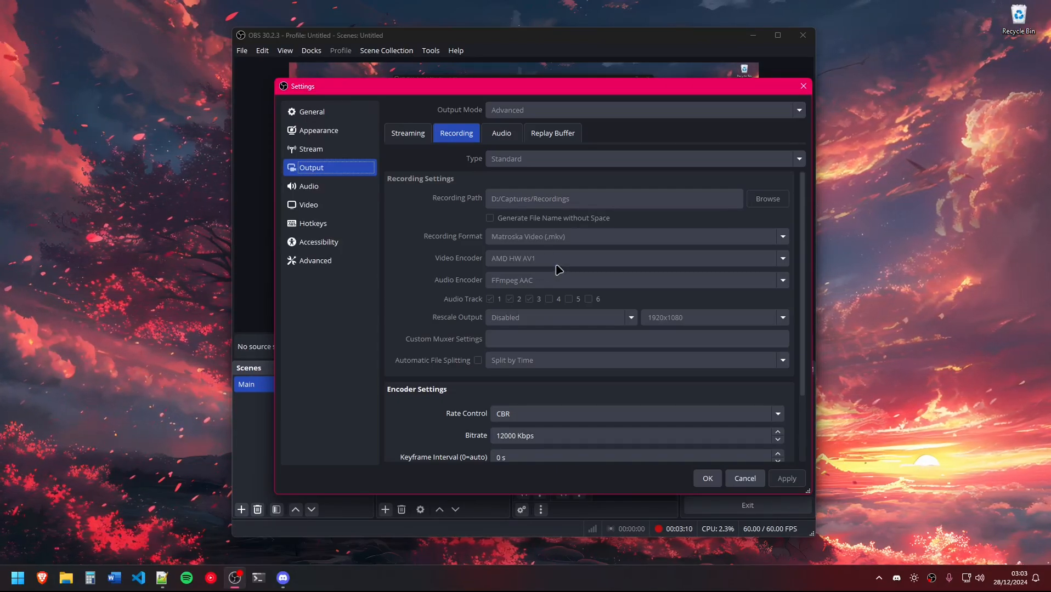
{"action": "scroll", "coordinate": [558, 269], "scroll_direction": "down", "scroll_amount": 2}
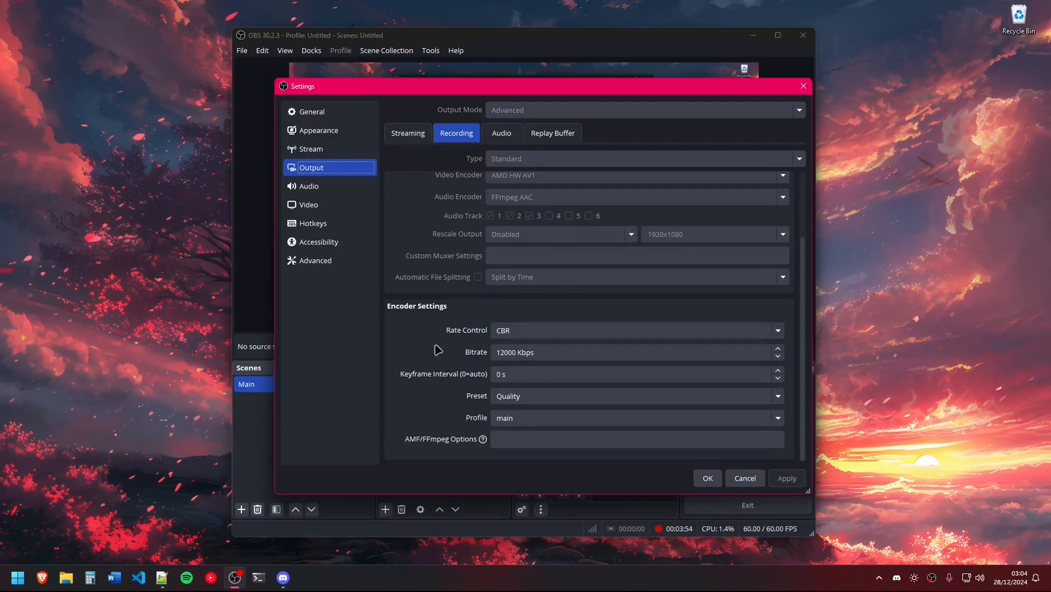
{"action": "scroll", "coordinate": [436, 348], "scroll_direction": "up", "scroll_amount": 3}
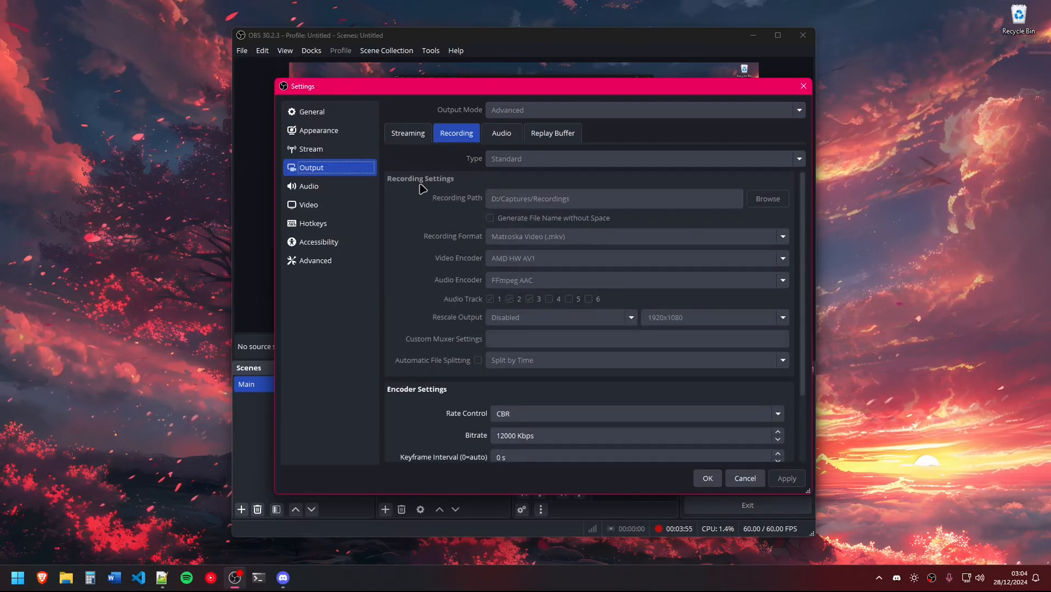
Examine the Replay Buffer output options and the Video resolution and frame rate settings
{"action": "left_click", "coordinate": [551, 137]}
{"action": "left_click", "coordinate": [390, 157]}
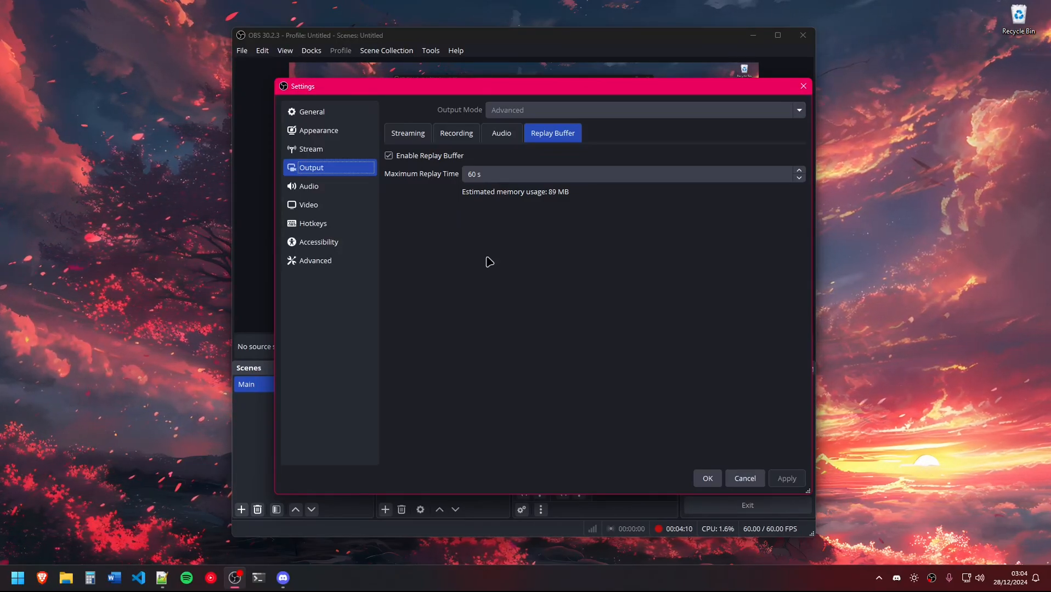
{"action": "left_click", "coordinate": [311, 206]}
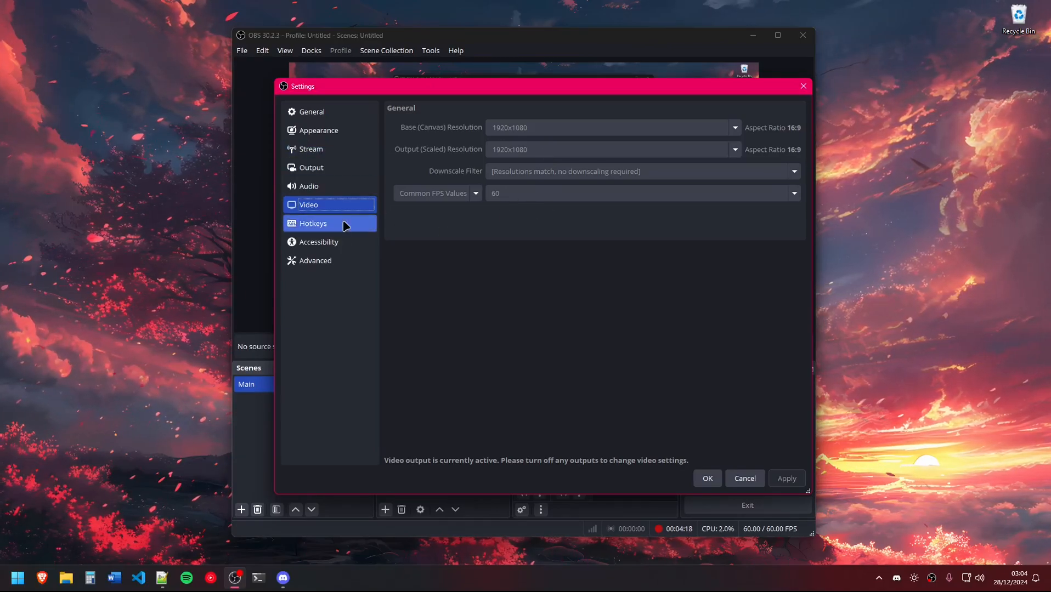
Examine the hotkeys assigned to starting, stopping and pausing the recording and to the replay buffer
{"action": "left_click", "coordinate": [310, 226]}
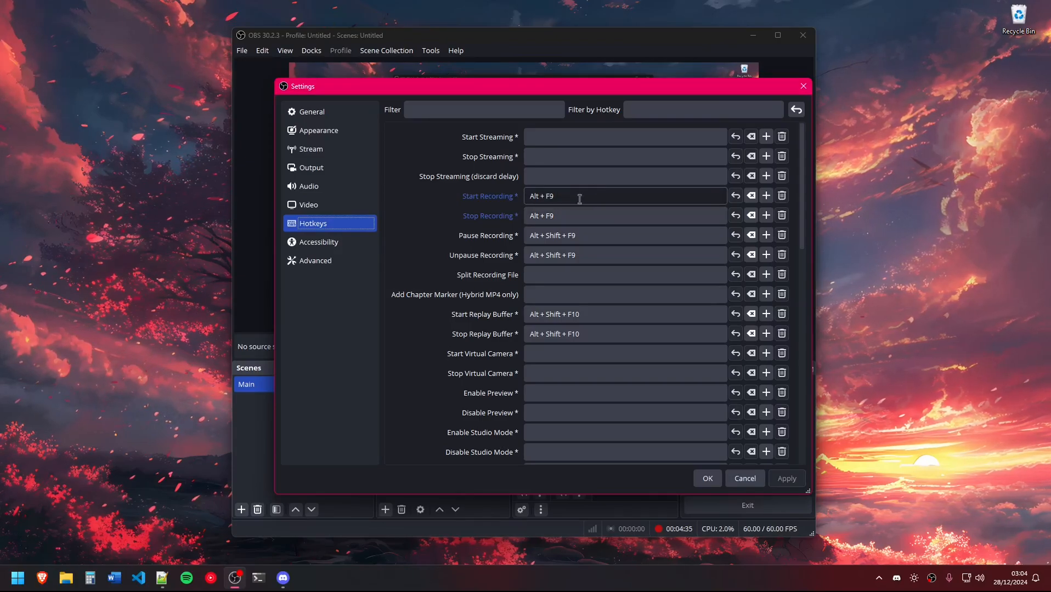
{"action": "left_click", "coordinate": [896, 220]}
{"action": "right_click", "coordinate": [888, 176]}
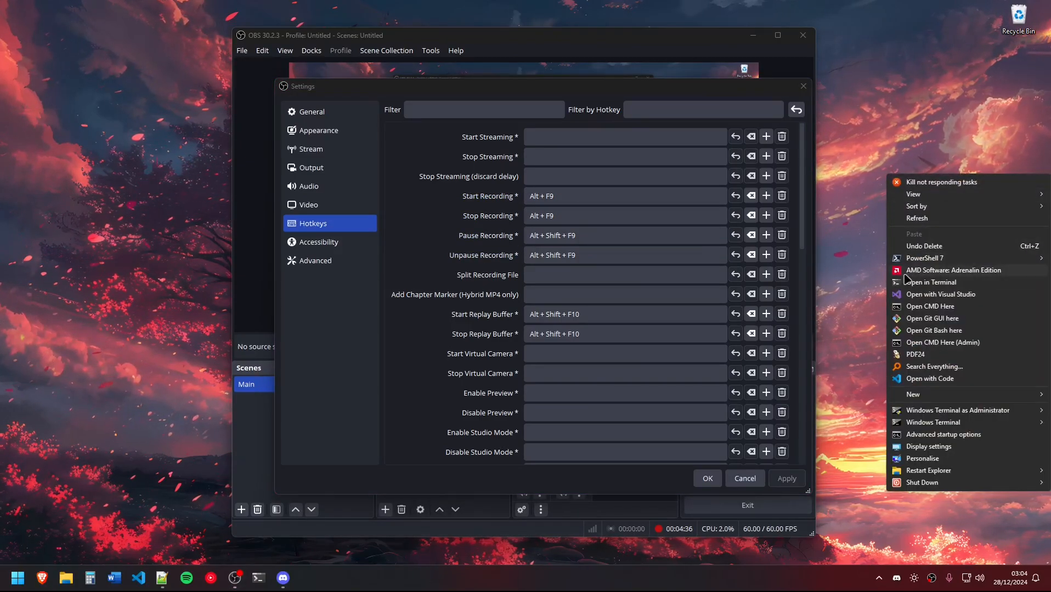
{"action": "left_click", "coordinate": [849, 278]}
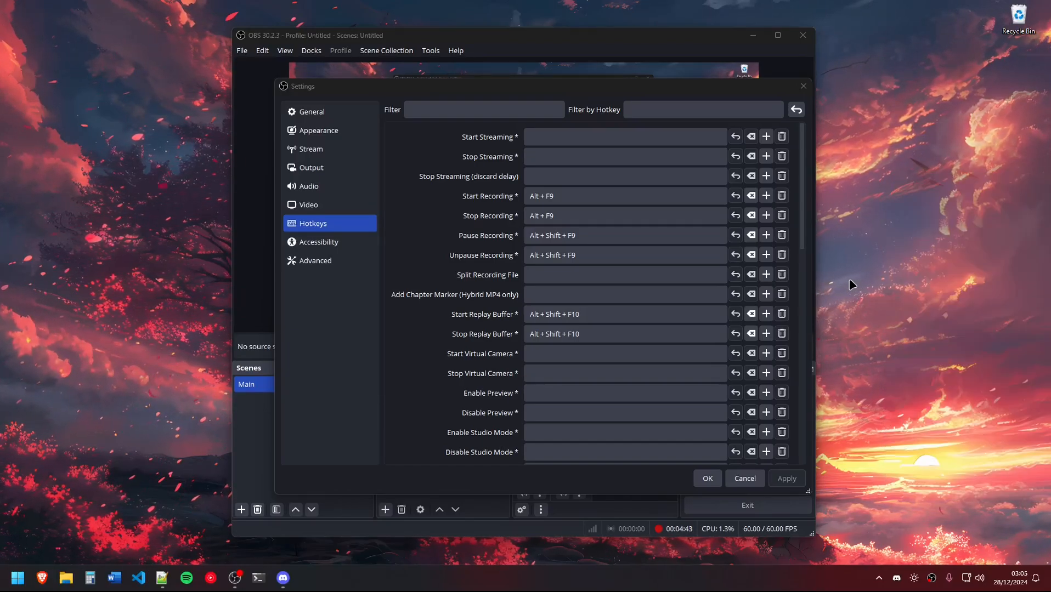
{"action": "left_click", "coordinate": [581, 196]}
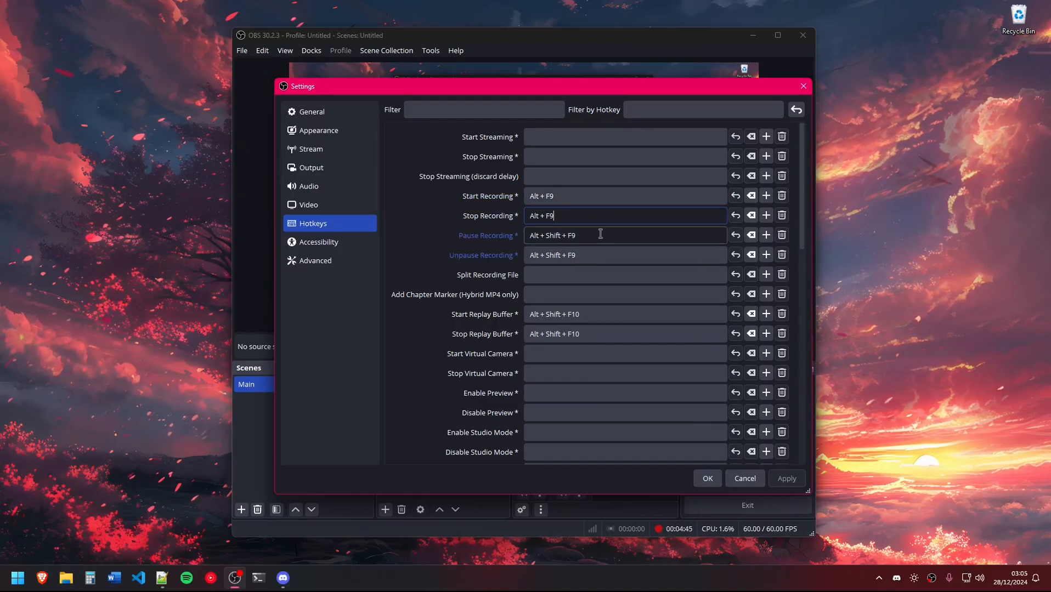
{"action": "left_click", "coordinate": [603, 333]}
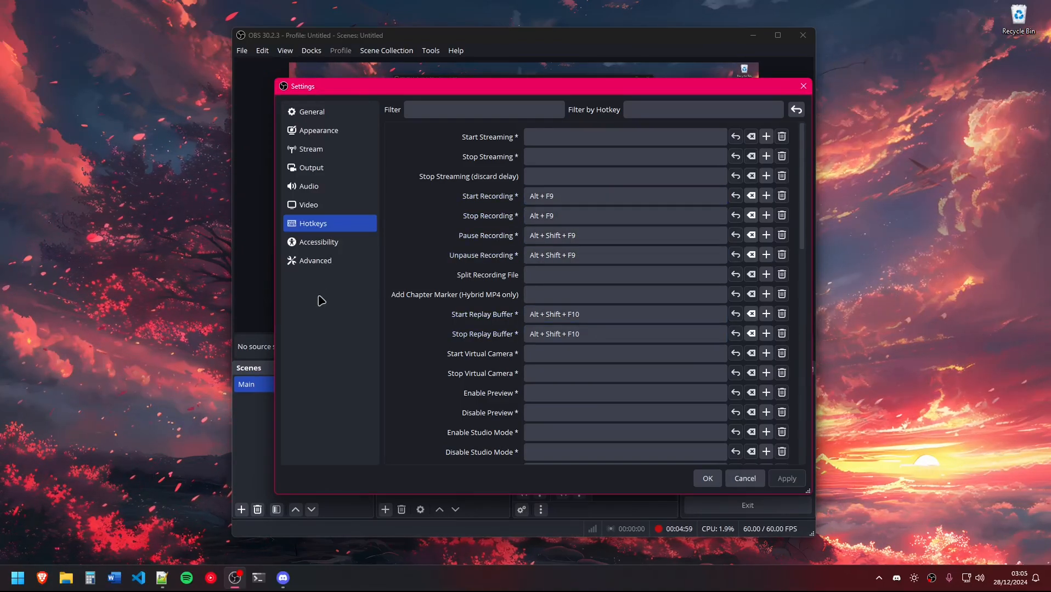
Examine the Process Priority choices in the Advanced settings, close the settings and minimize OBS
{"action": "left_click", "coordinate": [310, 262]}
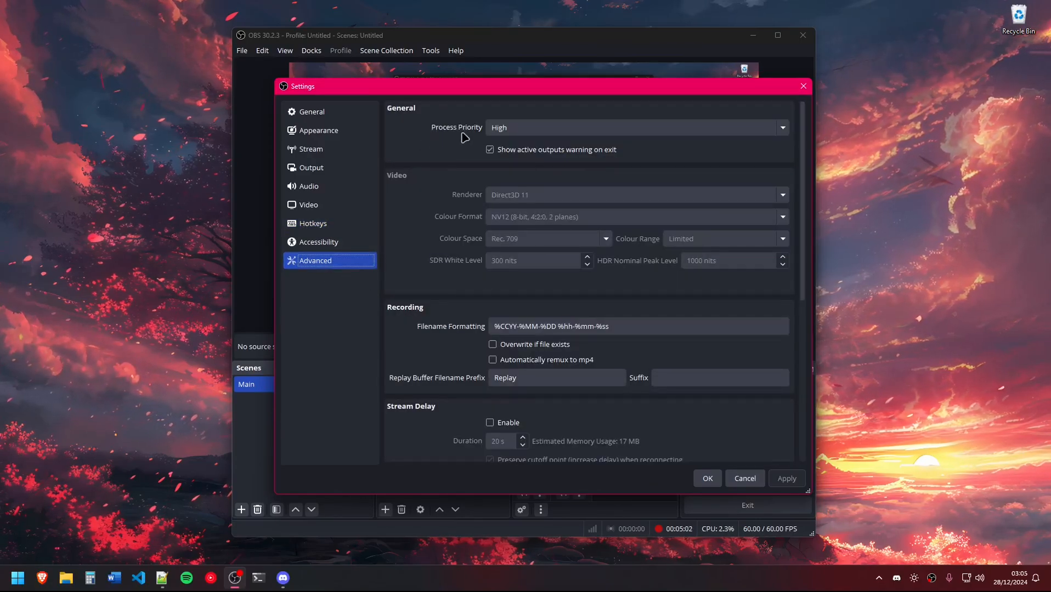
{"action": "left_click", "coordinate": [495, 129]}
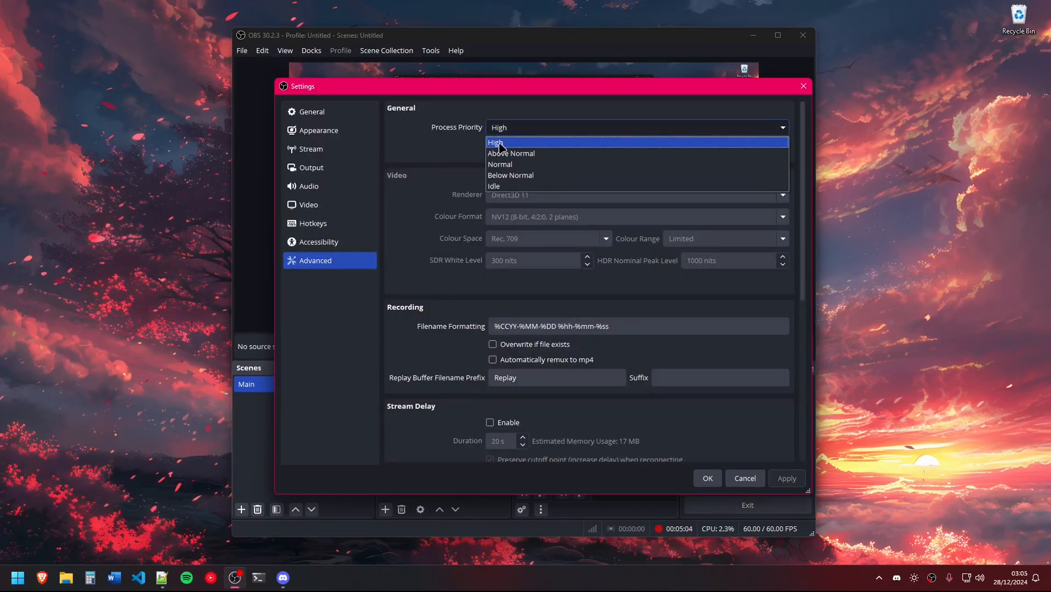
{"action": "left_click", "coordinate": [455, 148]}
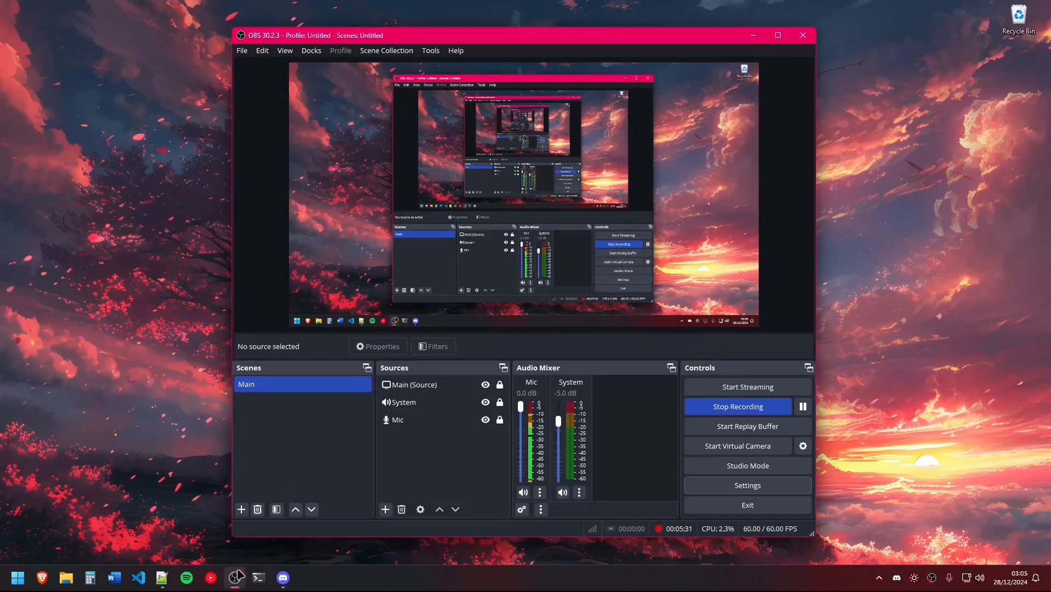
{"action": "mouse_move", "coordinate": [237, 578]}
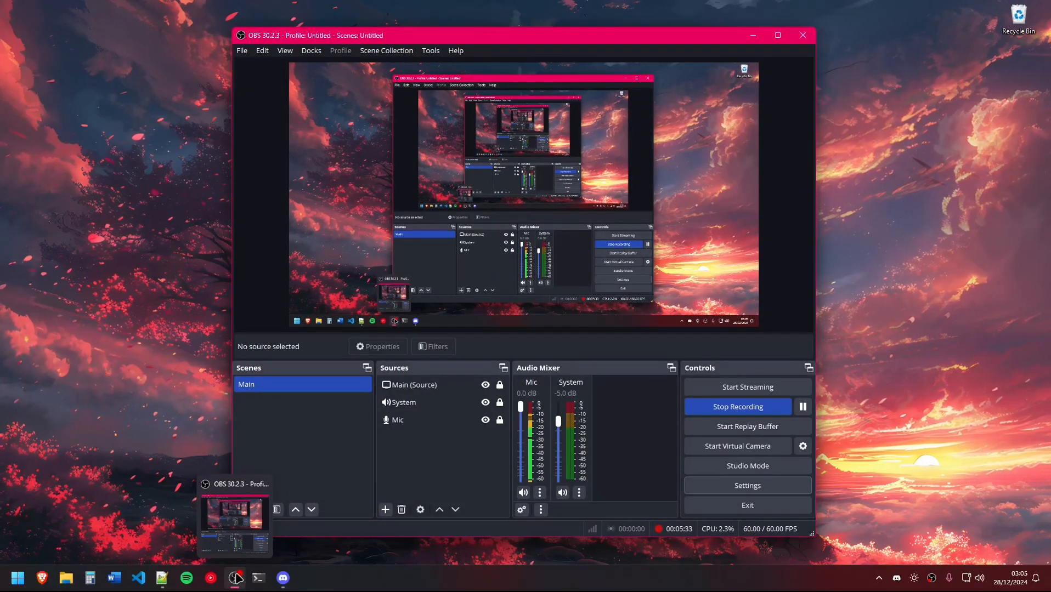
{"action": "left_click", "coordinate": [236, 578]}
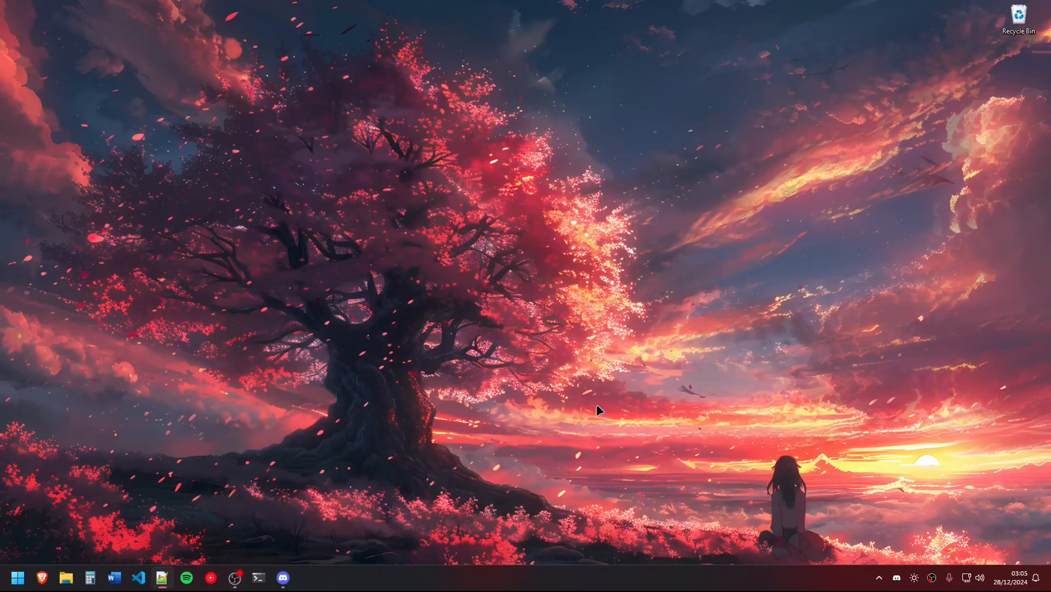
Find the OBS Studio (64bit) shortcut through a Windows search for obs and open the folder containing its target executable
{"action": "key", "text": "super"}
{"action": "type", "text": "obs Replay Buffer"}
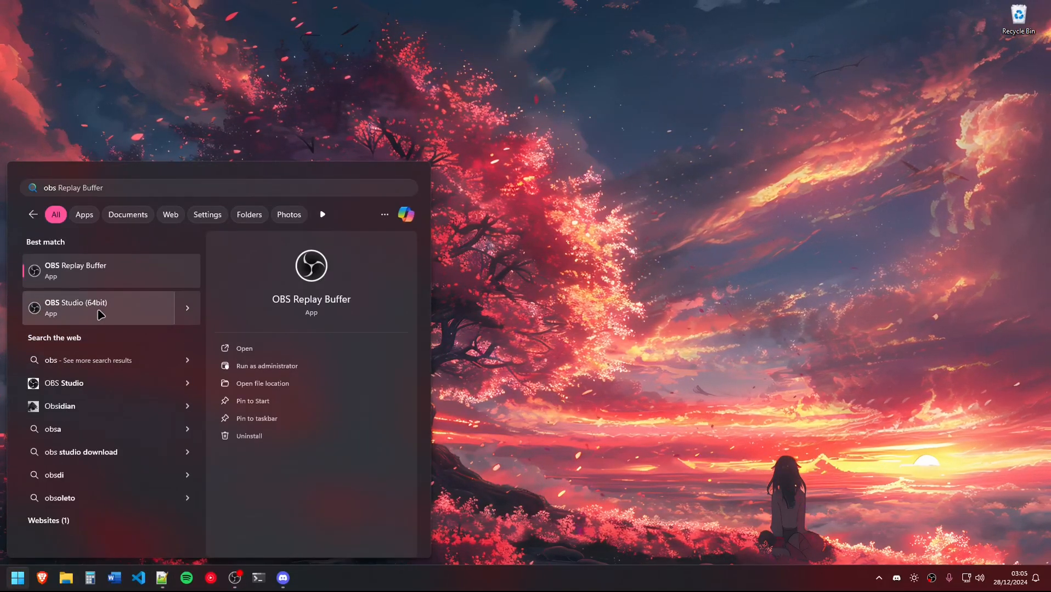
{"action": "right_click", "coordinate": [100, 314]}
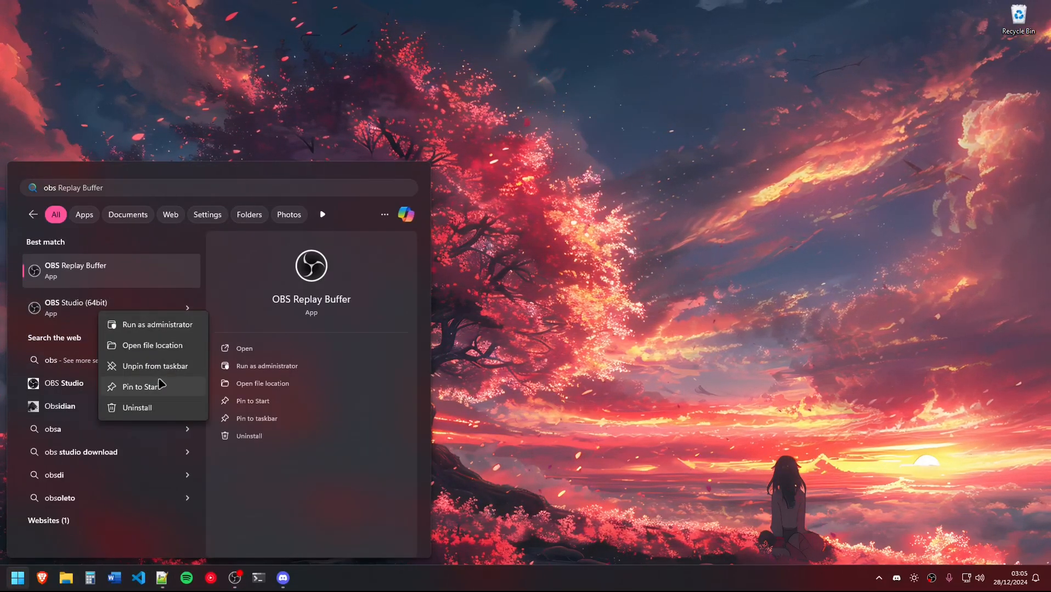
{"action": "left_click", "coordinate": [170, 352]}
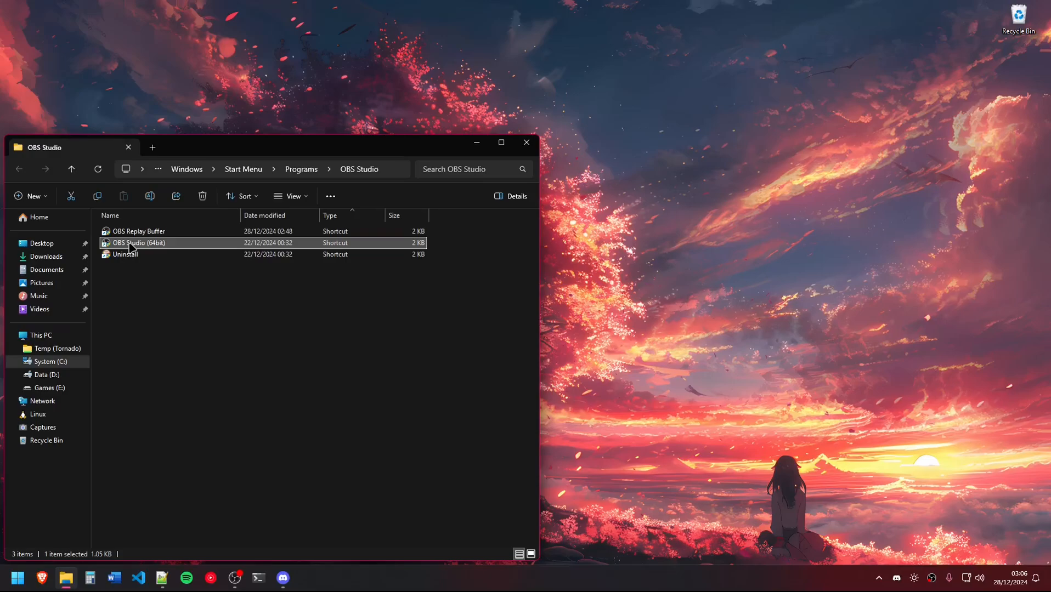
{"action": "right_click", "coordinate": [129, 244]}
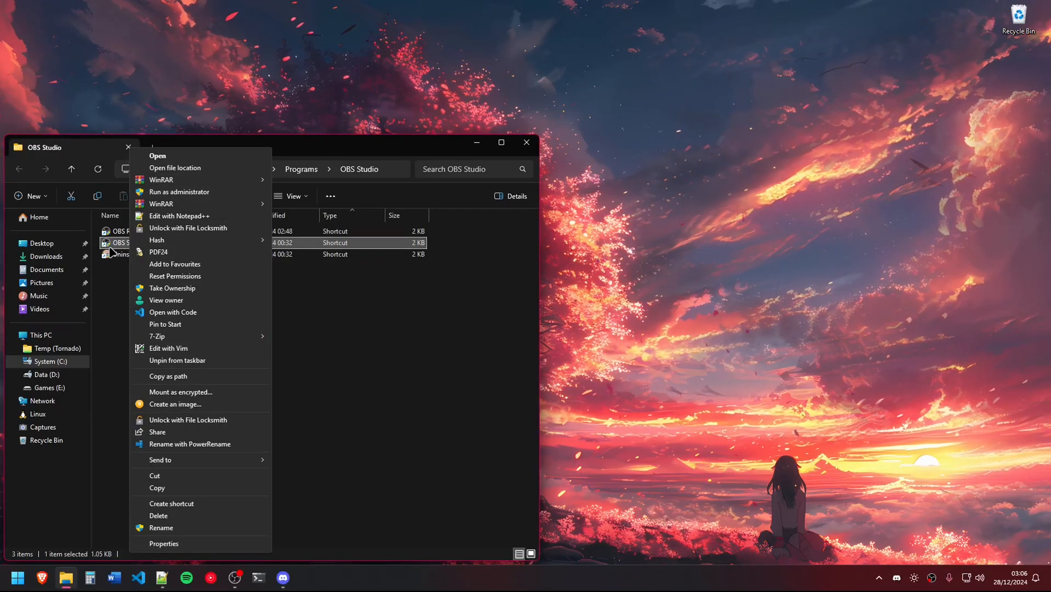
{"action": "left_click", "coordinate": [174, 167]}
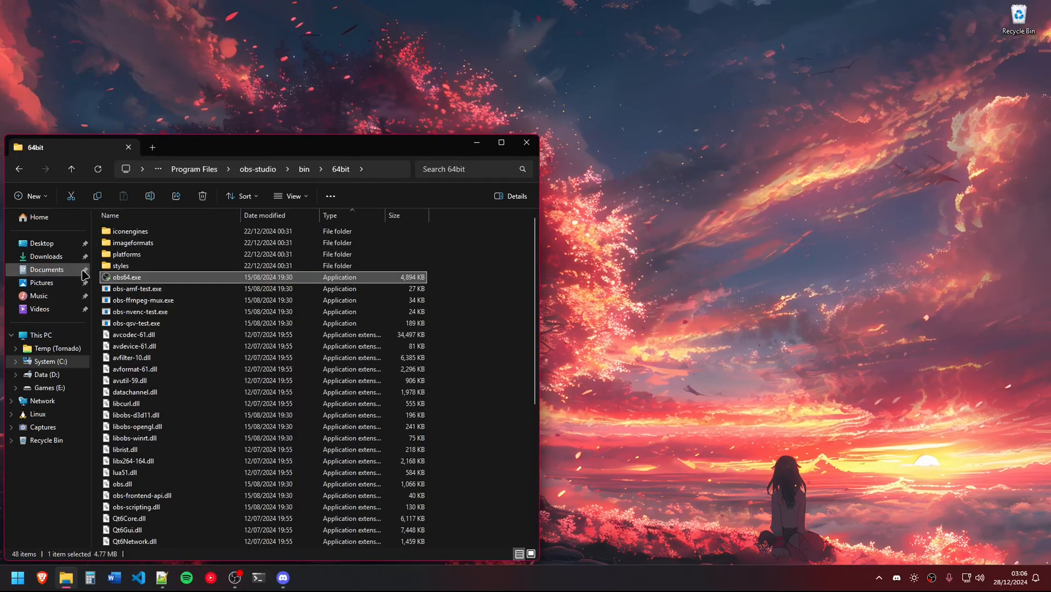
{"action": "left_click", "coordinate": [463, 316]}
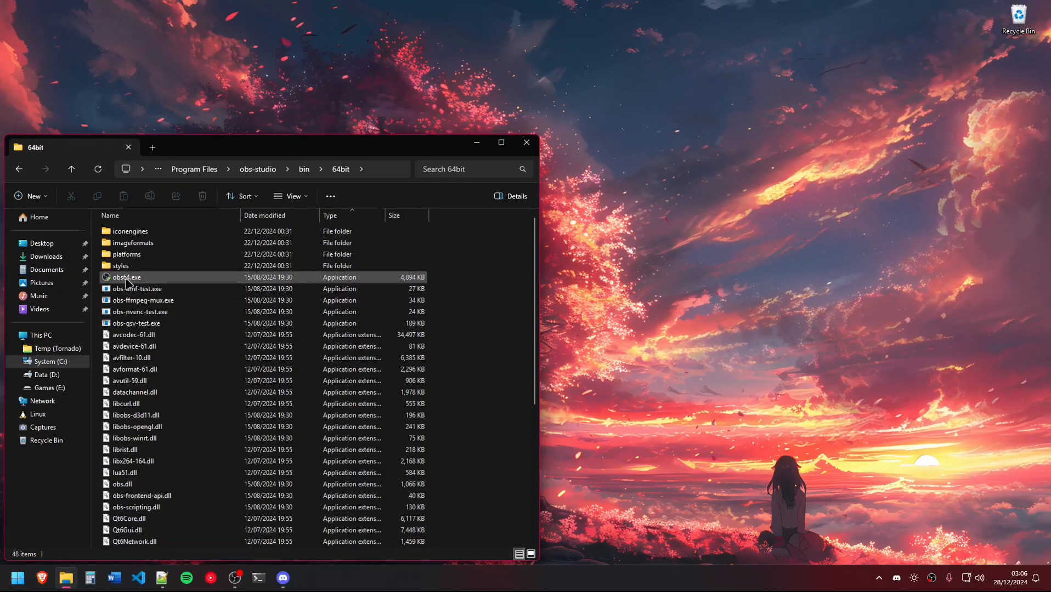
Check the compatibility properties of obs64.exe for the option to run the program as an administrator and accept them
{"action": "left_click", "coordinate": [126, 281]}
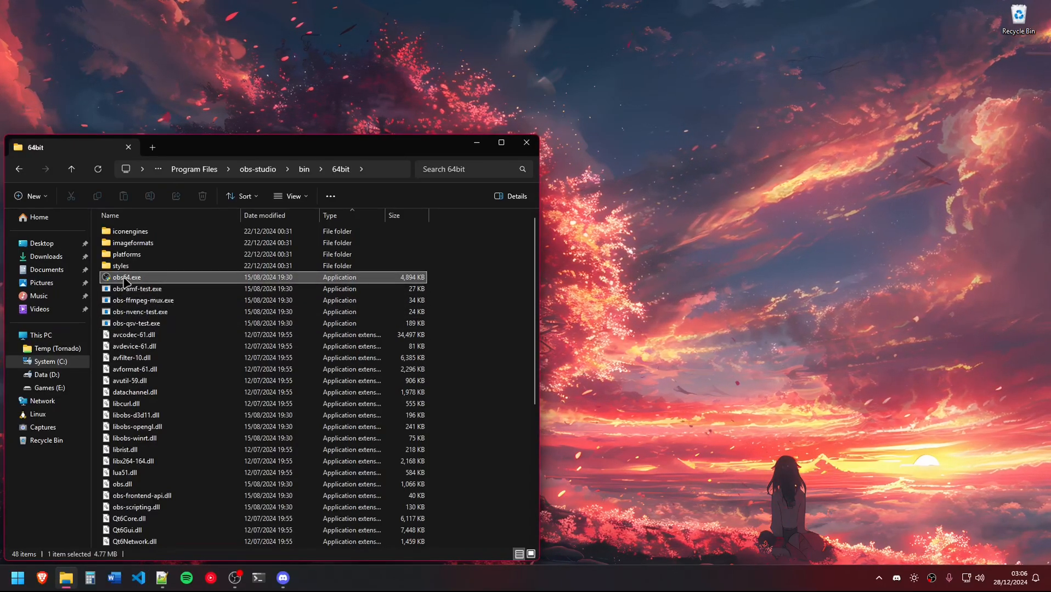
{"action": "right_click", "coordinate": [123, 277]}
{"action": "left_click", "coordinate": [159, 546]}
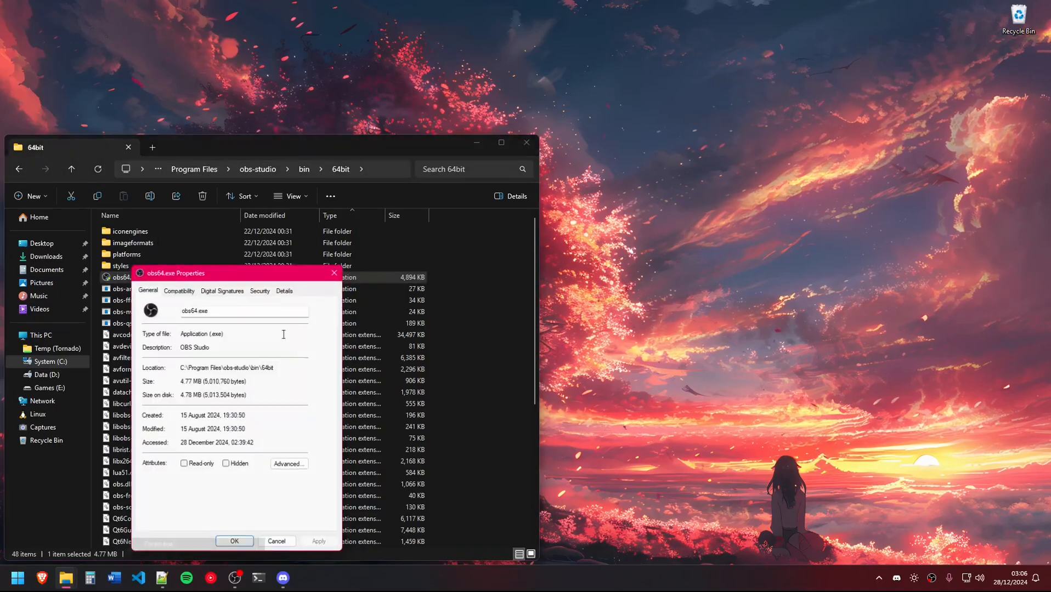
{"action": "left_click_drag", "start_coordinate": [241, 207], "coordinate": [334, 202]}
{"action": "left_click", "coordinate": [263, 218]}
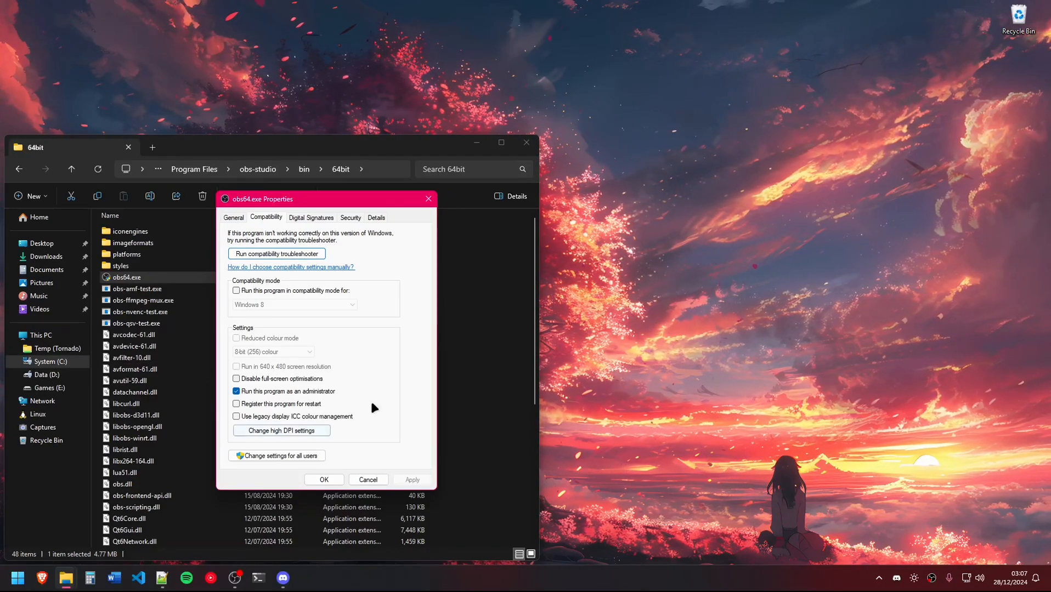
{"action": "left_click", "coordinate": [329, 480]}
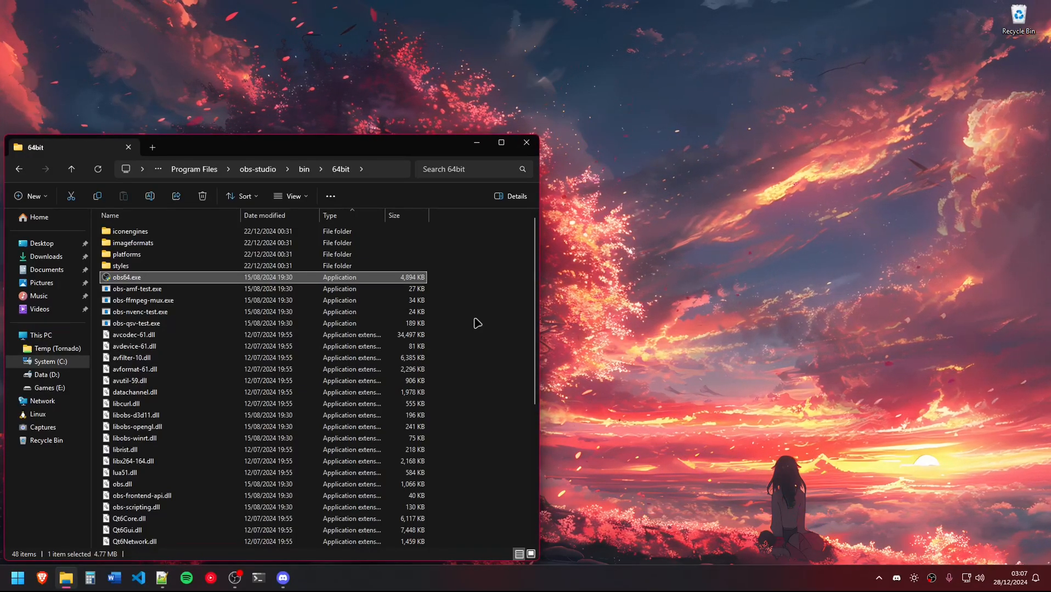
Search Windows for obs to look at the OBS Replay Buffer app entry, and close the search
{"action": "key", "text": "super"}
{"action": "type", "text": "obs"}
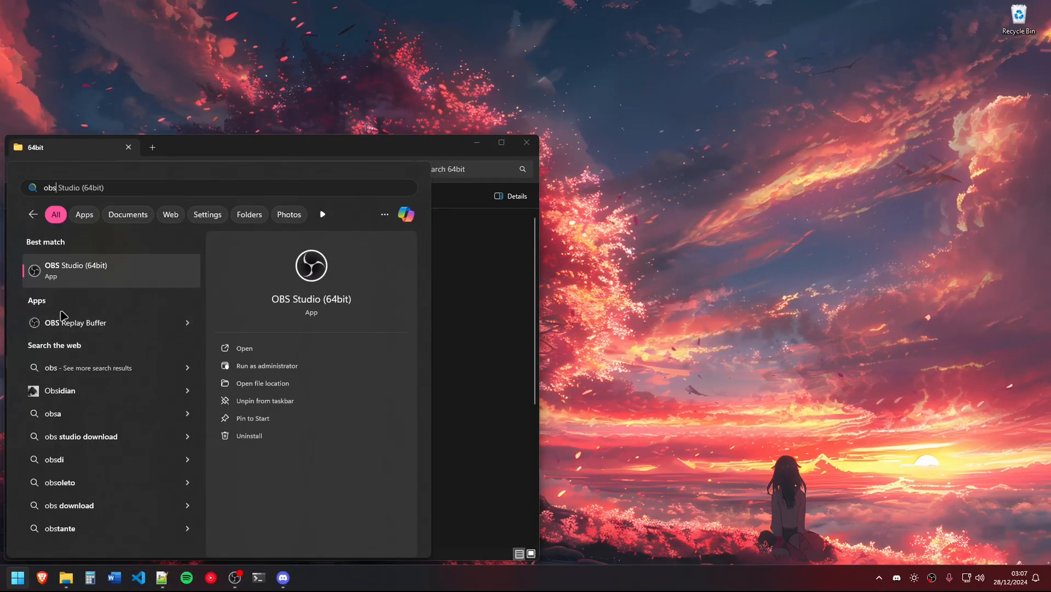
{"action": "left_click", "coordinate": [467, 331]}
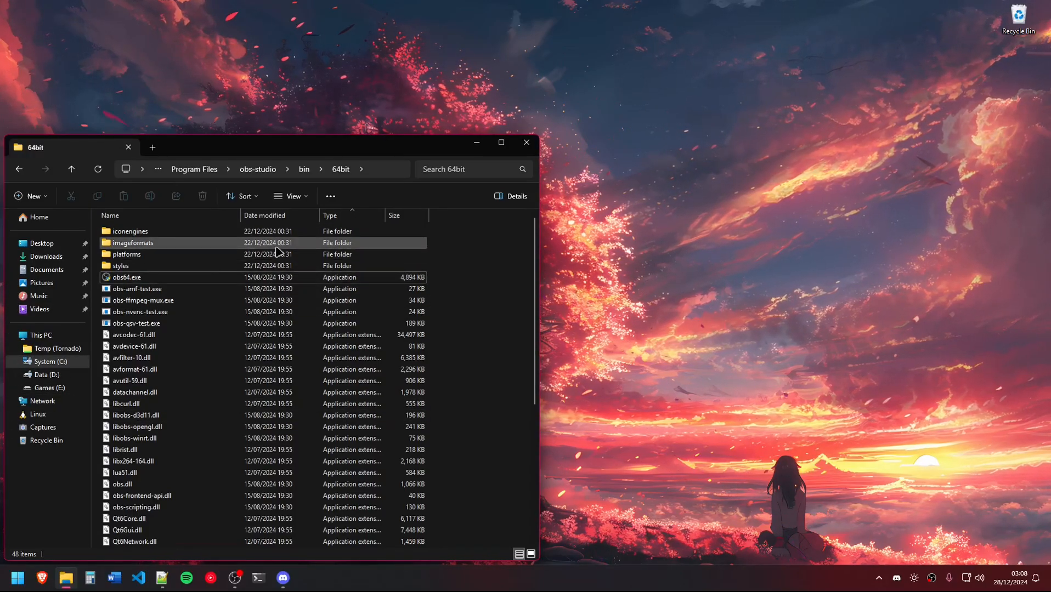
Close the 64bit folder, search Windows for obs and open the file location of the OBS Studio (64bit) shortcut
{"action": "left_click", "coordinate": [529, 140]}
{"action": "key", "text": "super"}
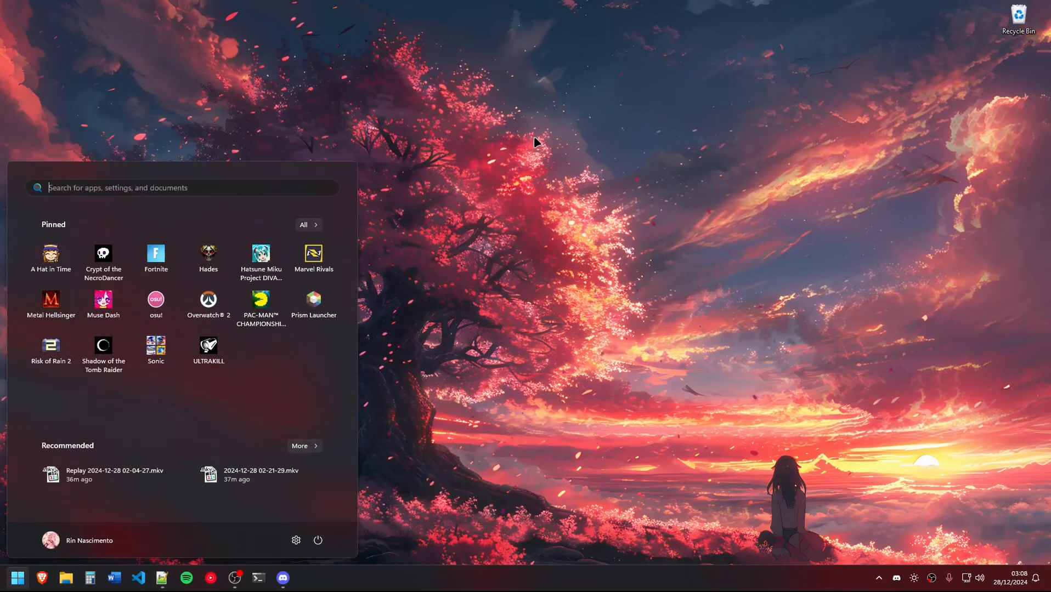
{"action": "type", "text": "obs"}
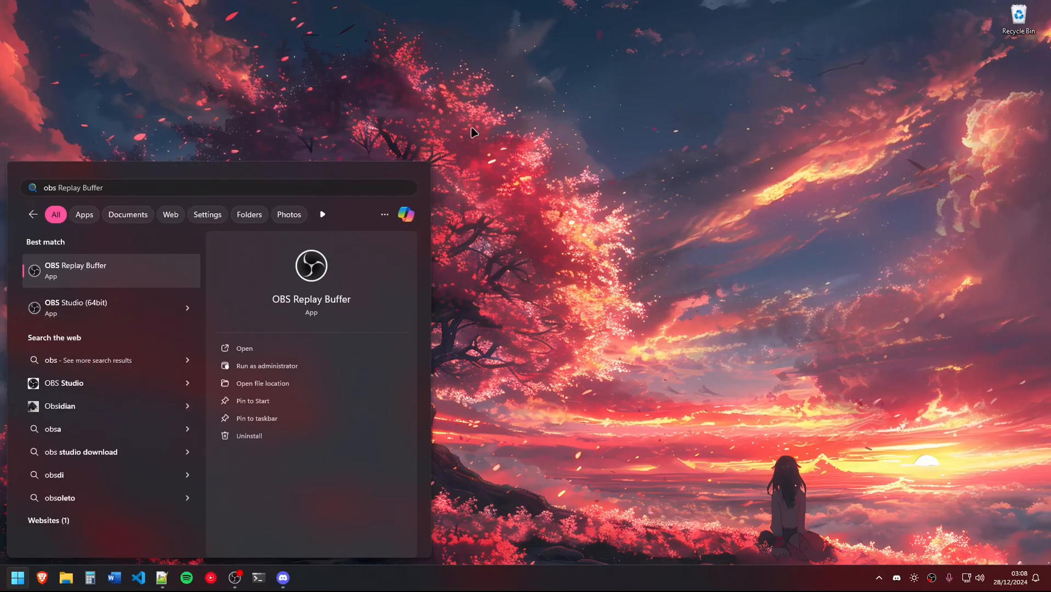
{"action": "right_click", "coordinate": [93, 316]}
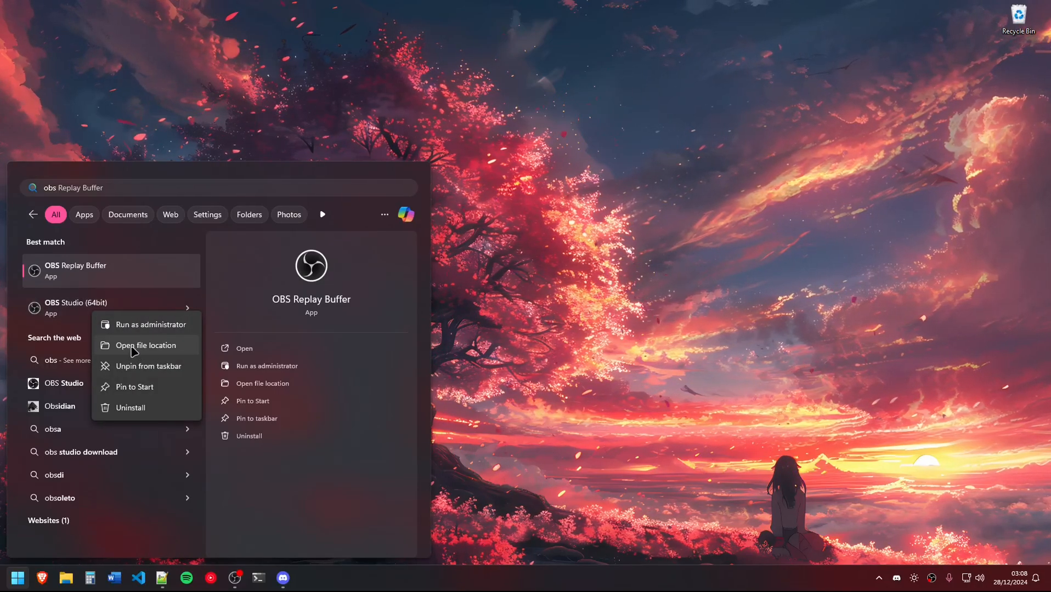
{"action": "left_click", "coordinate": [154, 349]}
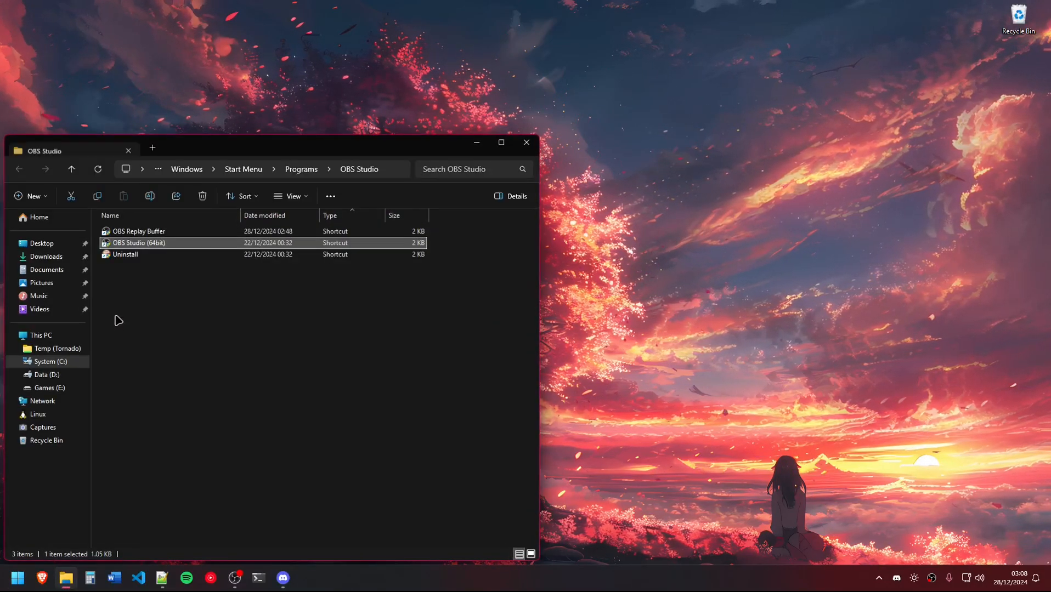
Delete the existing OBS Replay Buffer shortcut from the OBS Studio Start Menu folder
{"action": "left_click", "coordinate": [135, 231]}
{"action": "left_click", "coordinate": [202, 196]}
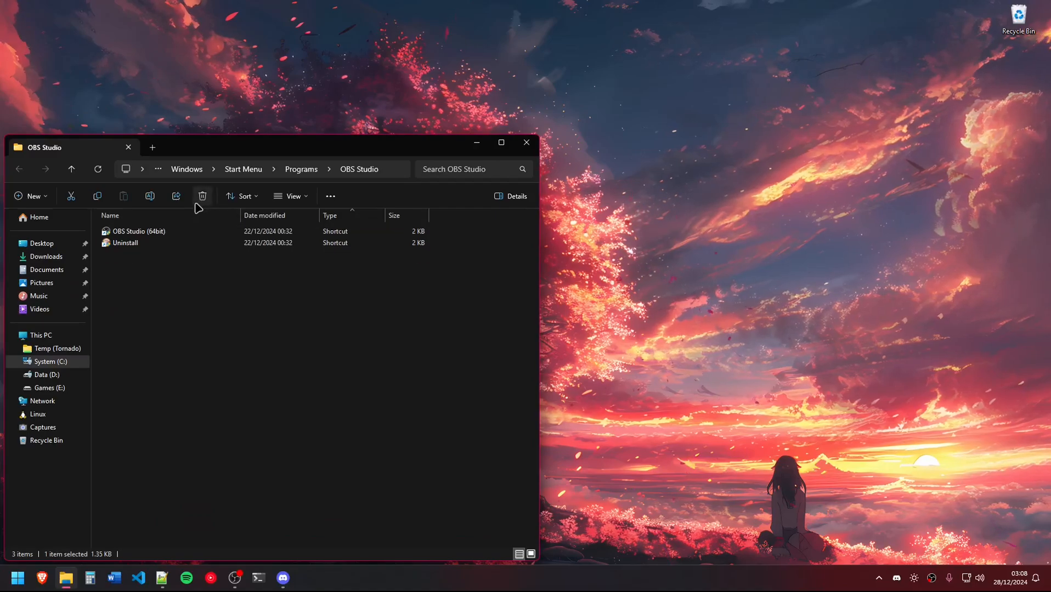
{"action": "mouse_move", "coordinate": [144, 270]}
{"action": "left_mouse_down"}
{"action": "mouse_move", "coordinate": [150, 226]}
{"action": "mouse_move", "coordinate": [160, 277]}
{"action": "left_mouse_up"}
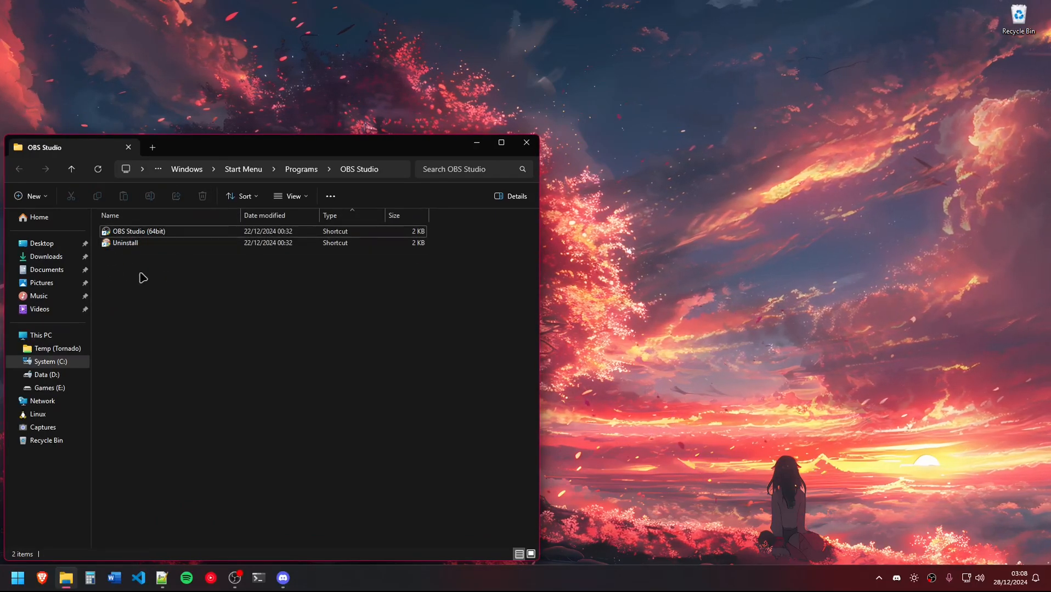
Duplicate the OBS Studio (64bit) shortcut in the same folder and rename the copy OBS Replay Buffer, granting administrator permission
{"action": "left_click", "coordinate": [138, 234]}
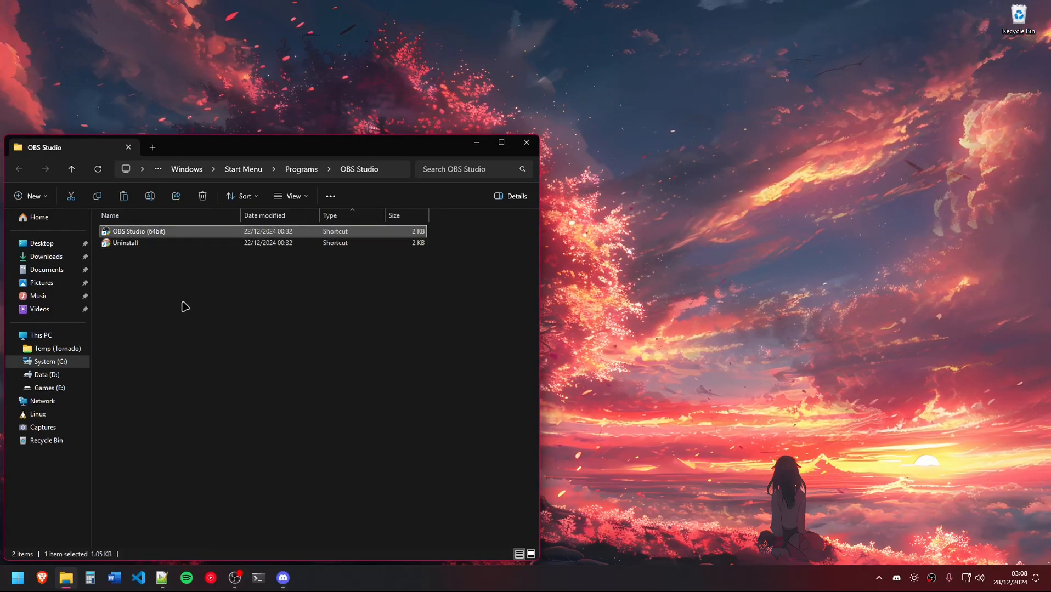
{"action": "key", "text": "ctrl+v"}
{"action": "left_click", "coordinate": [477, 217]}
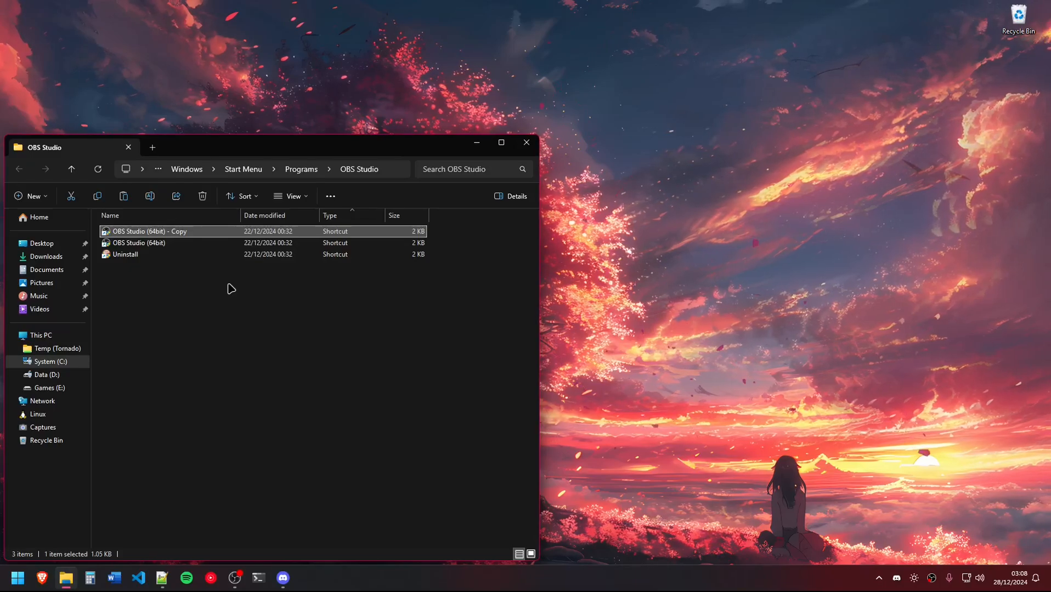
{"action": "key", "text": "F2"}
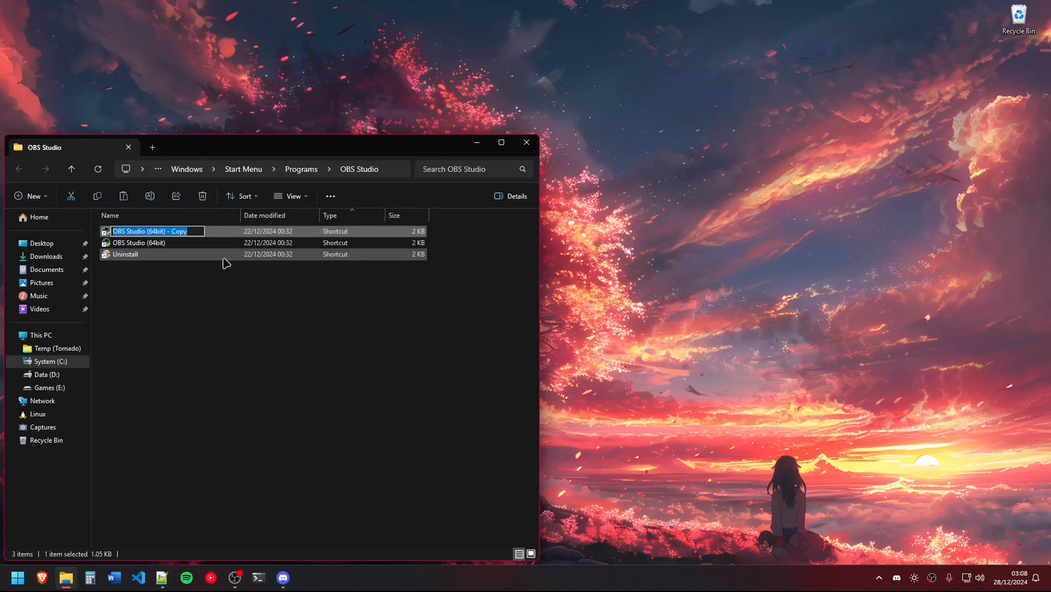
{"action": "type", "text": "ABS Replay Buffer"}
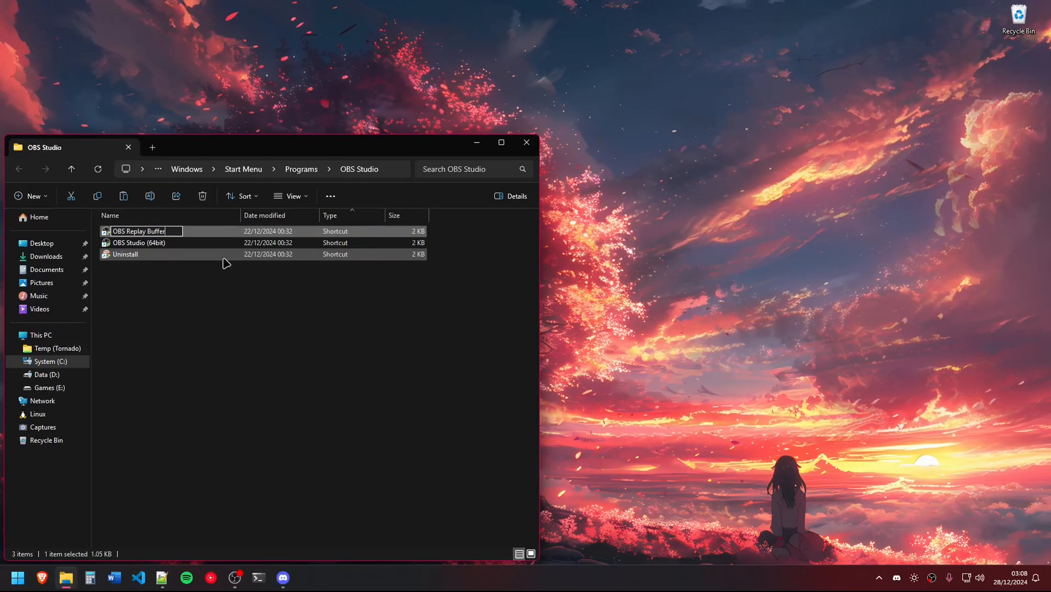
{"action": "key", "text": "Return"}
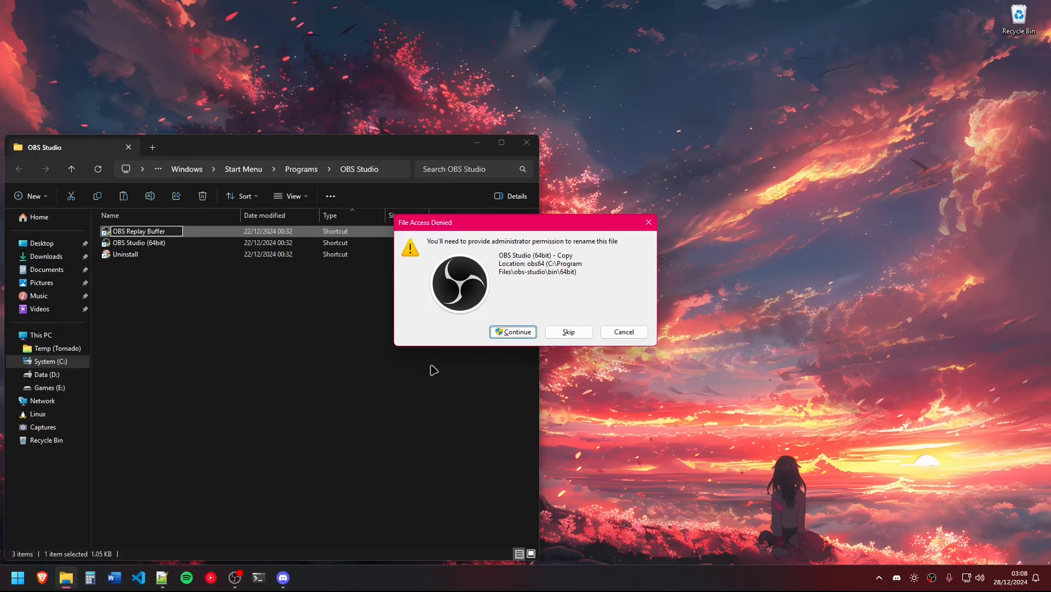
{"action": "left_click", "coordinate": [518, 335]}
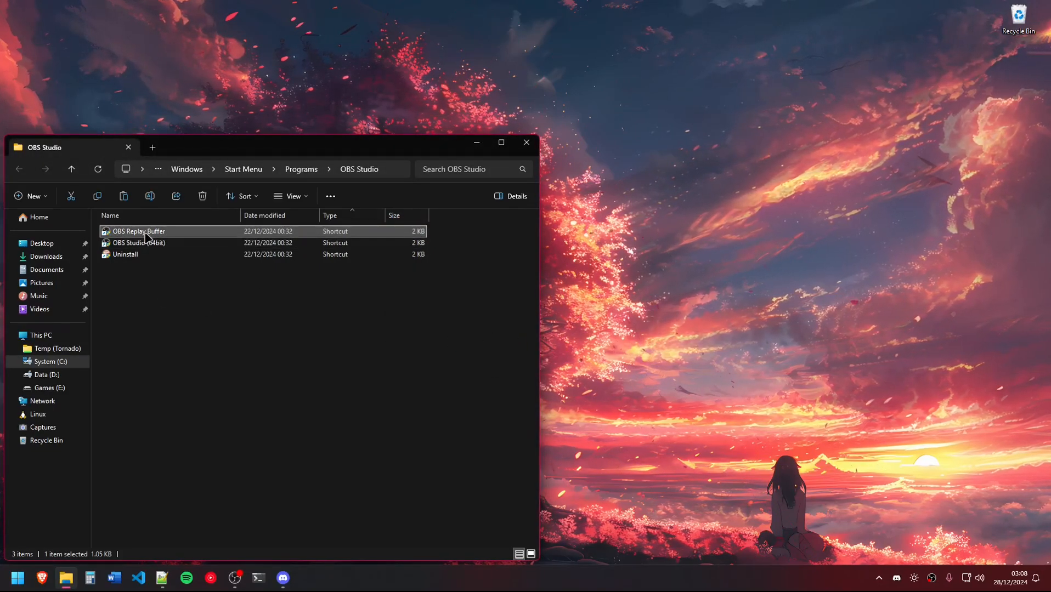
Open the properties of the OBS Replay Buffer shortcut and place the text cursor at the end of its Target path
{"action": "key", "text": "alt+Return"}
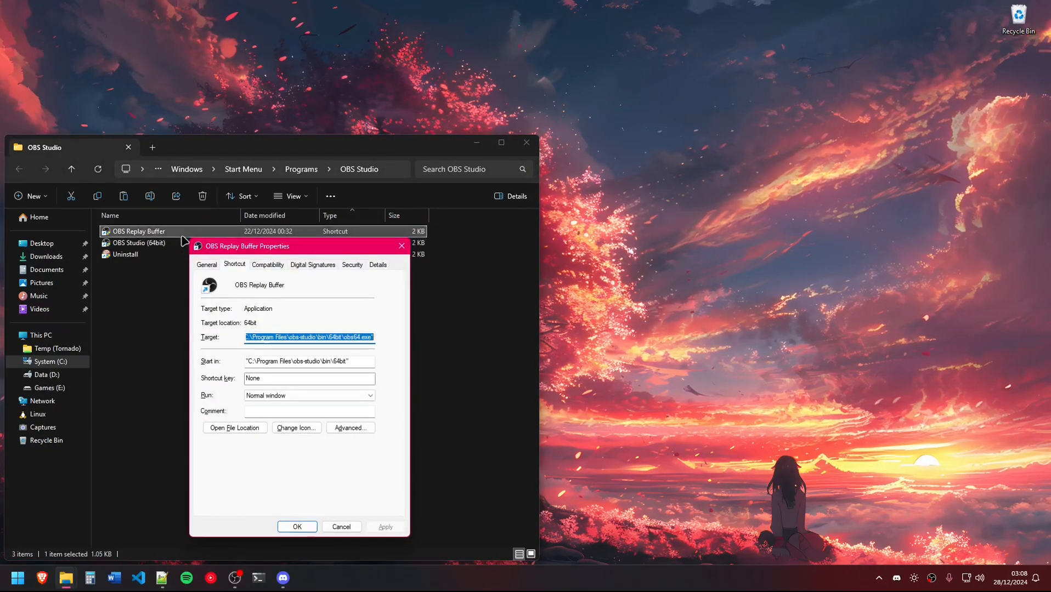
{"action": "left_click_drag", "start_coordinate": [292, 248], "coordinate": [335, 235]}
{"action": "left_click", "coordinate": [180, 233]}
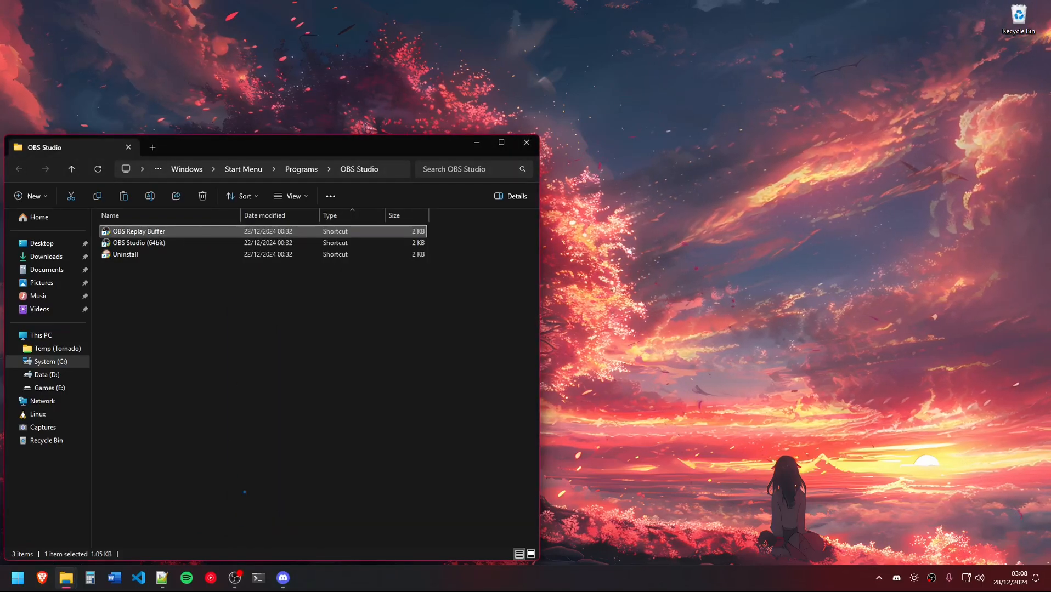
{"action": "right_click", "coordinate": [181, 233]}
{"action": "left_click", "coordinate": [66, 578]}
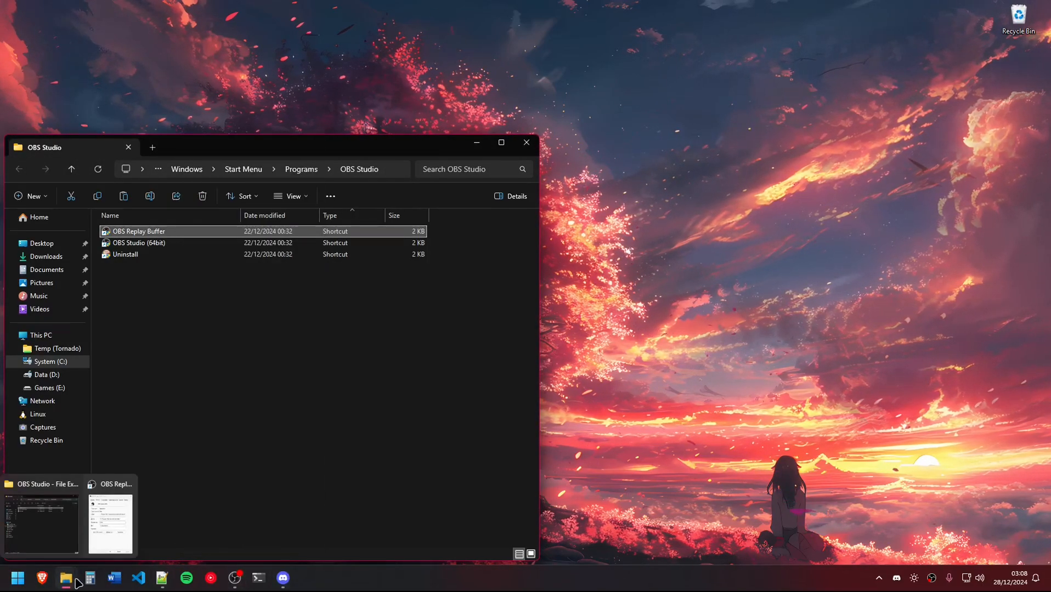
{"action": "left_click", "coordinate": [133, 540]}
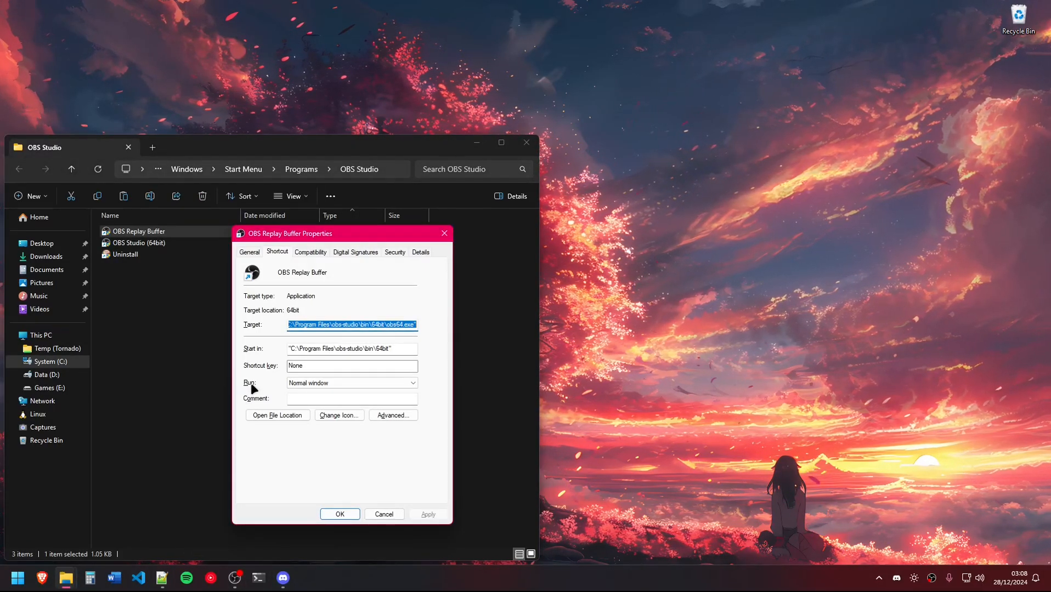
{"action": "left_click_drag", "start_coordinate": [417, 238], "coordinate": [415, 213]}
{"action": "left_click", "coordinate": [296, 299]}
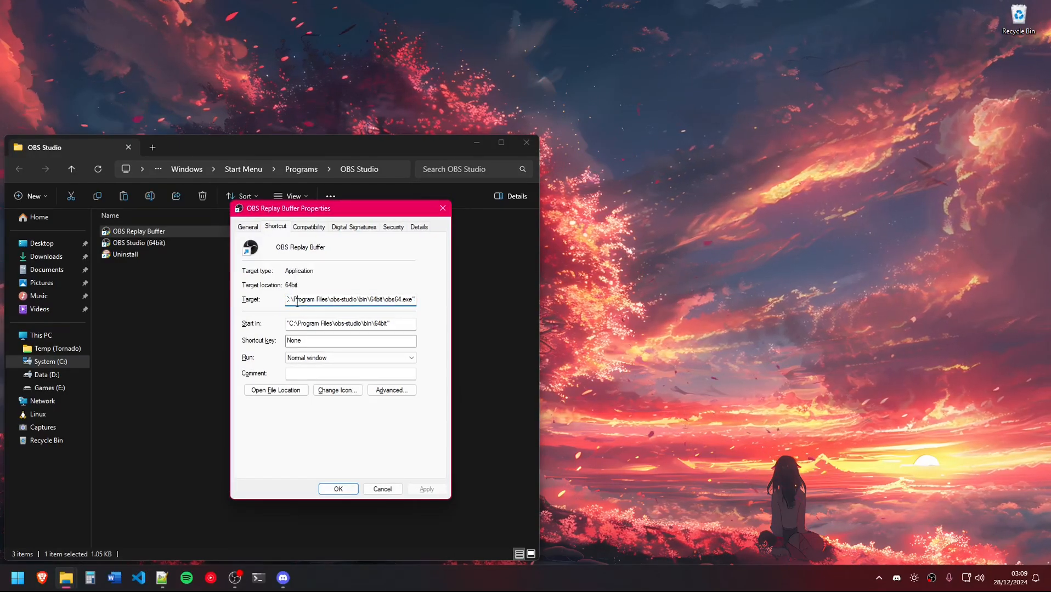
{"action": "left_click_drag", "start_coordinate": [341, 299], "coordinate": [421, 305]}
{"action": "left_click", "coordinate": [415, 299]}
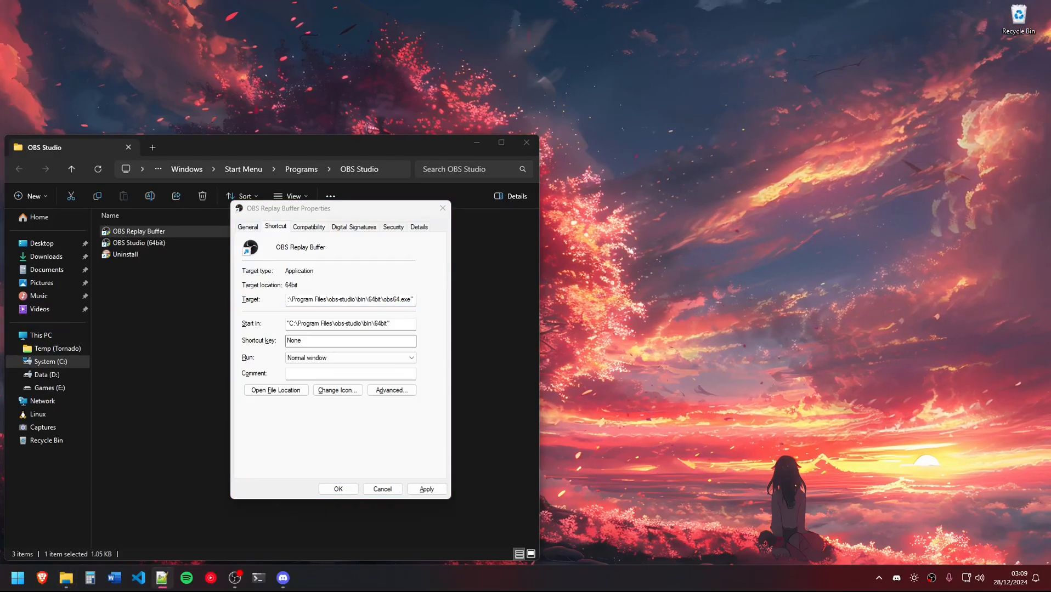
Switch to the Notepad++ note and examine the launch parameters for the shutdown check, minimizing to tray and starting the replay buffer
{"action": "left_click_drag", "start_coordinate": [961, 589], "coordinate": [655, 135]}
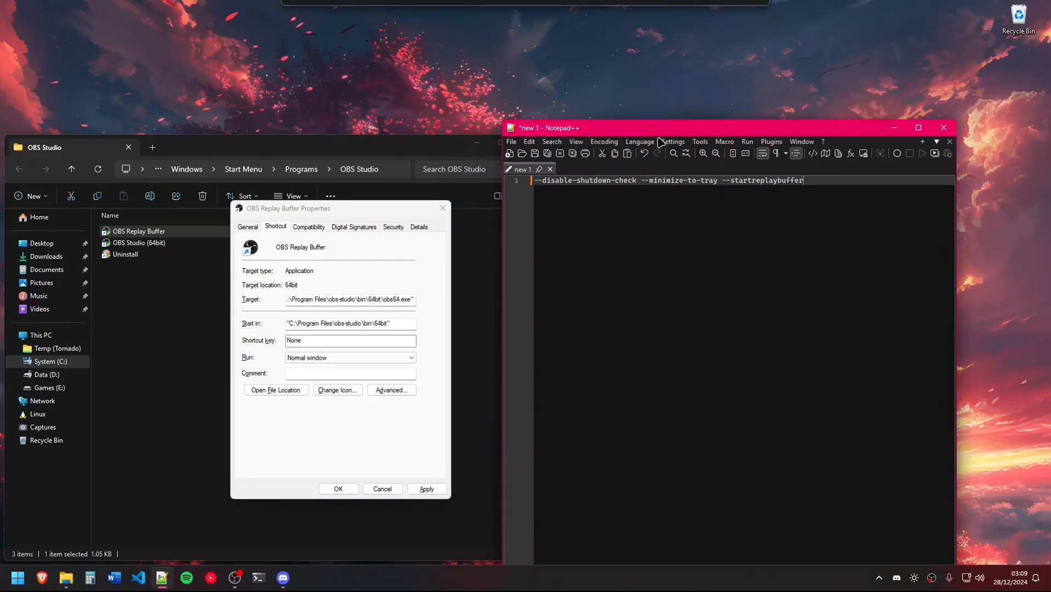
{"action": "left_click_drag", "start_coordinate": [806, 180], "coordinate": [527, 181]}
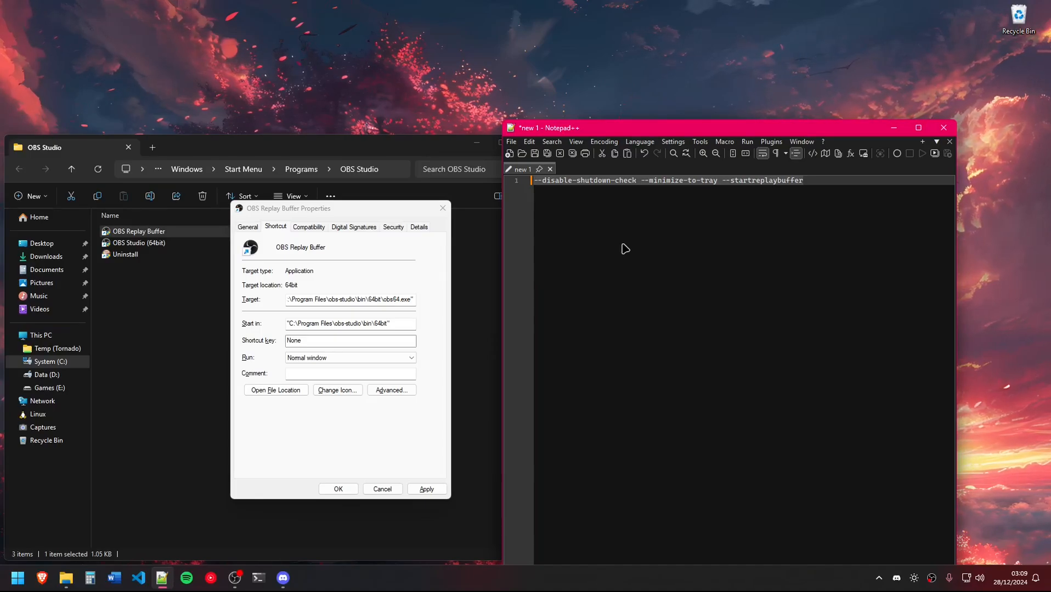
{"action": "left_click", "coordinate": [637, 205]}
{"action": "left_click_drag", "start_coordinate": [539, 181], "coordinate": [634, 181]}
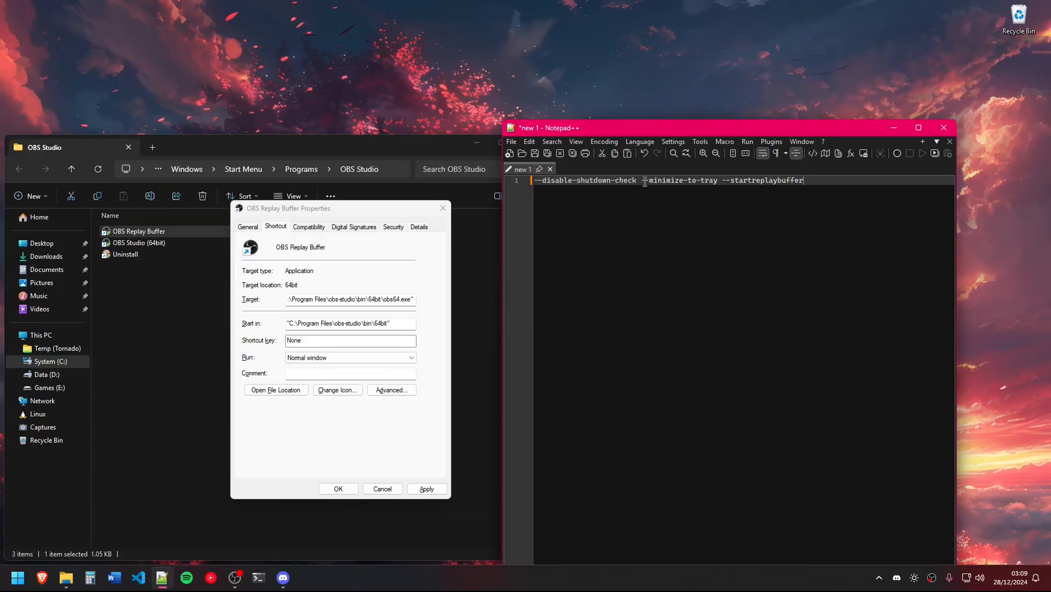
{"action": "left_click_drag", "start_coordinate": [648, 181], "coordinate": [718, 185]}
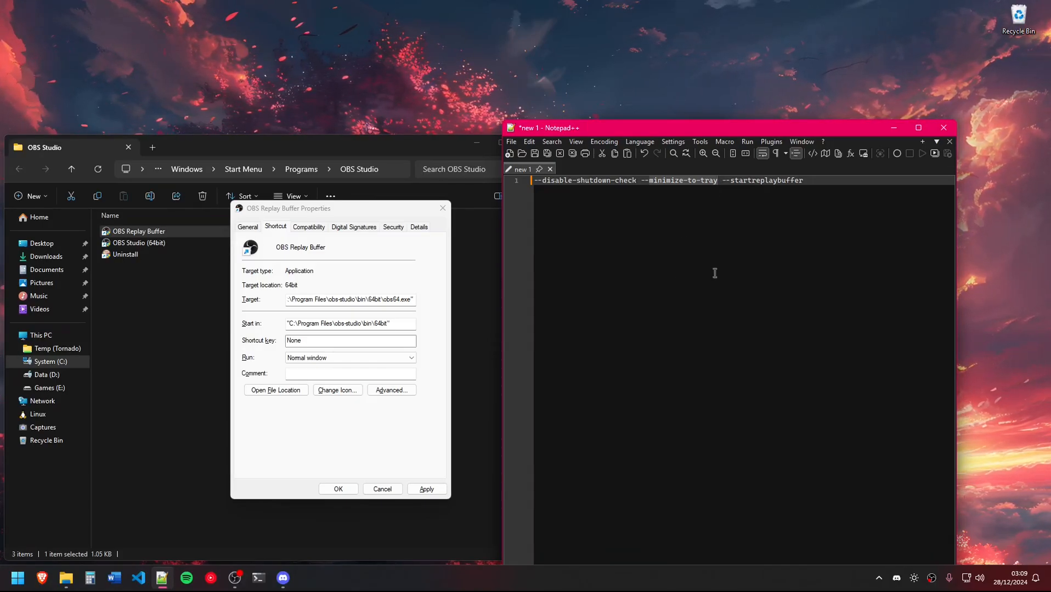
{"action": "left_click_drag", "start_coordinate": [730, 181], "coordinate": [803, 183]}
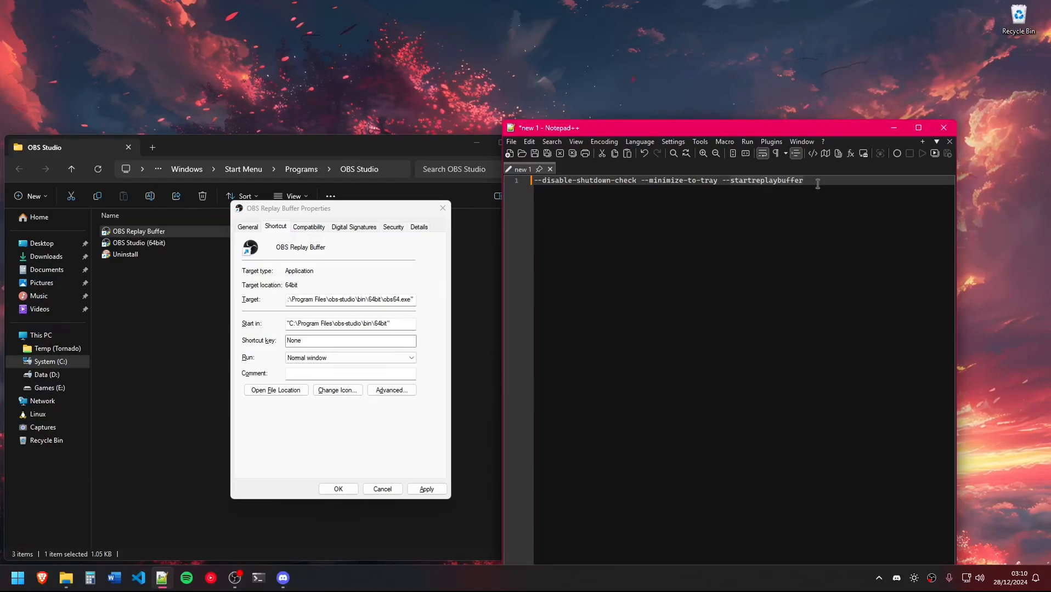
Copy --disable-shutdown-check --minimize-to-tray --startreplaybuffer from the note to the end of the shortcut's Target, then apply and accept the properties
{"action": "left_click_drag", "start_coordinate": [817, 185], "coordinate": [527, 176]}
{"action": "key", "text": "ctrl+c"}
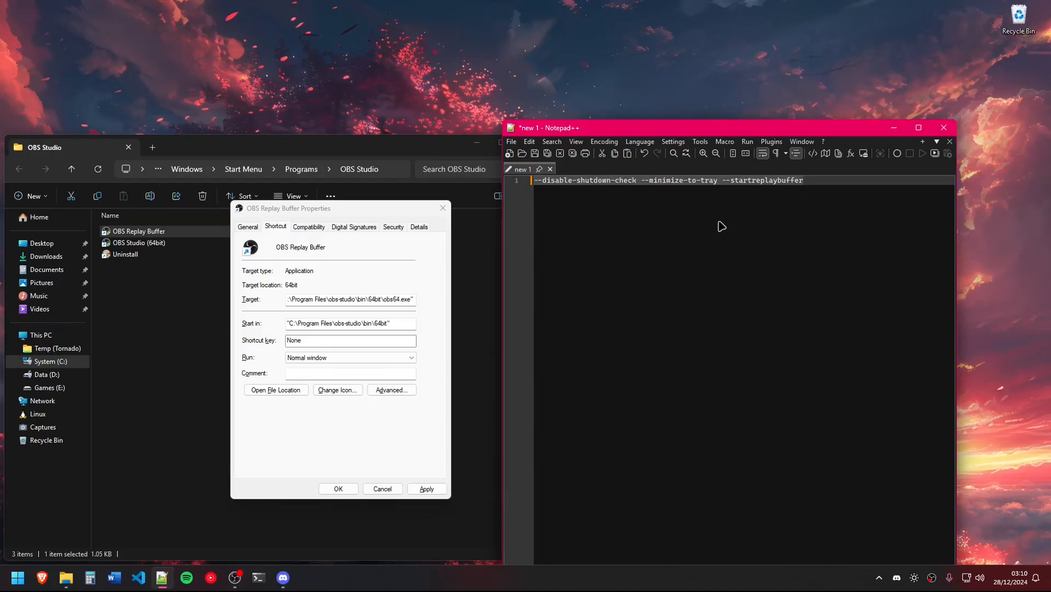
{"action": "left_click", "coordinate": [415, 301]}
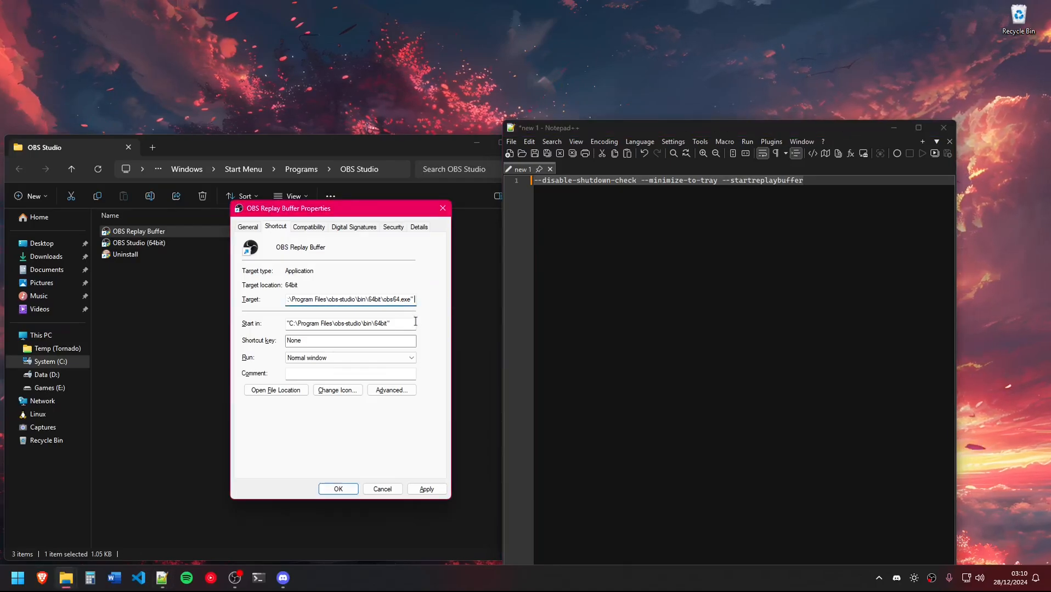
{"action": "key", "text": "ctrl+v"}
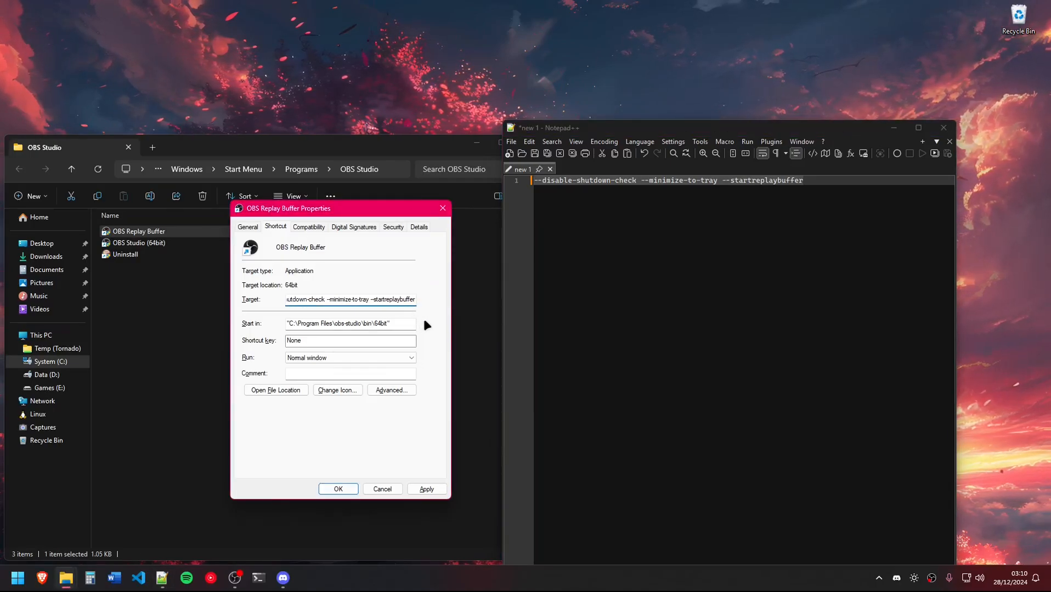
{"action": "left_click", "coordinate": [427, 490]}
{"action": "left_click", "coordinate": [346, 372]}
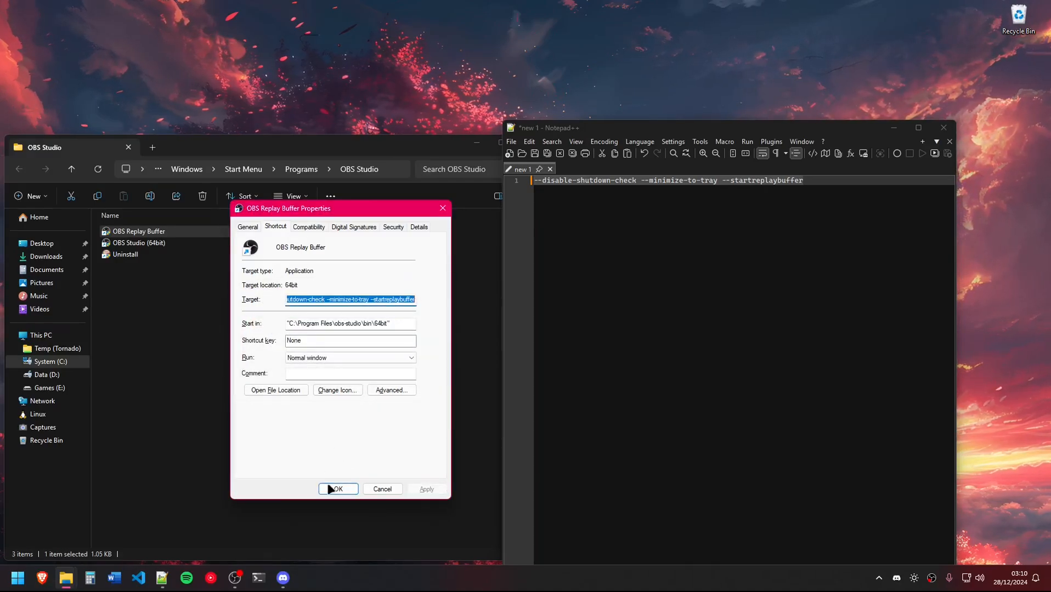
{"action": "left_click", "coordinate": [337, 488]}
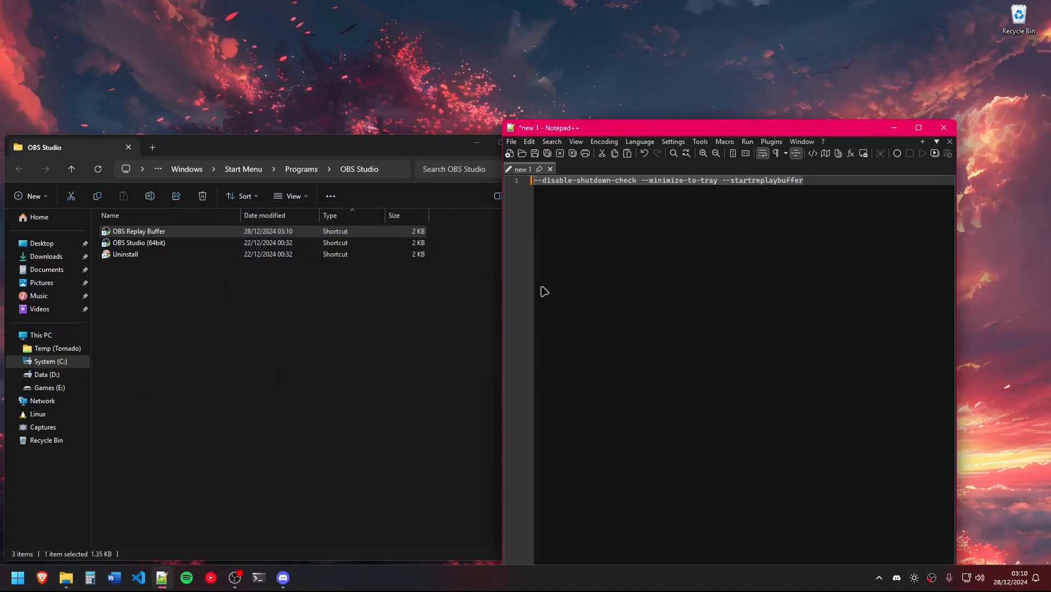
Search Windows for obs and launch OBS Replay Buffer, allowing a second instance alongside the running OBS
{"action": "key", "text": "super"}
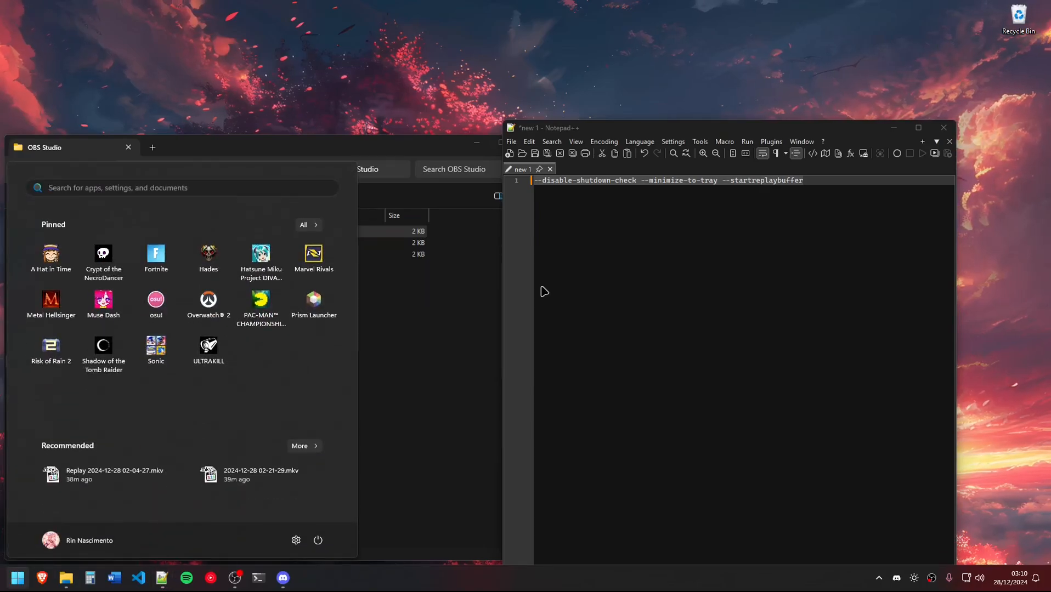
{"action": "type", "text": "obs"}
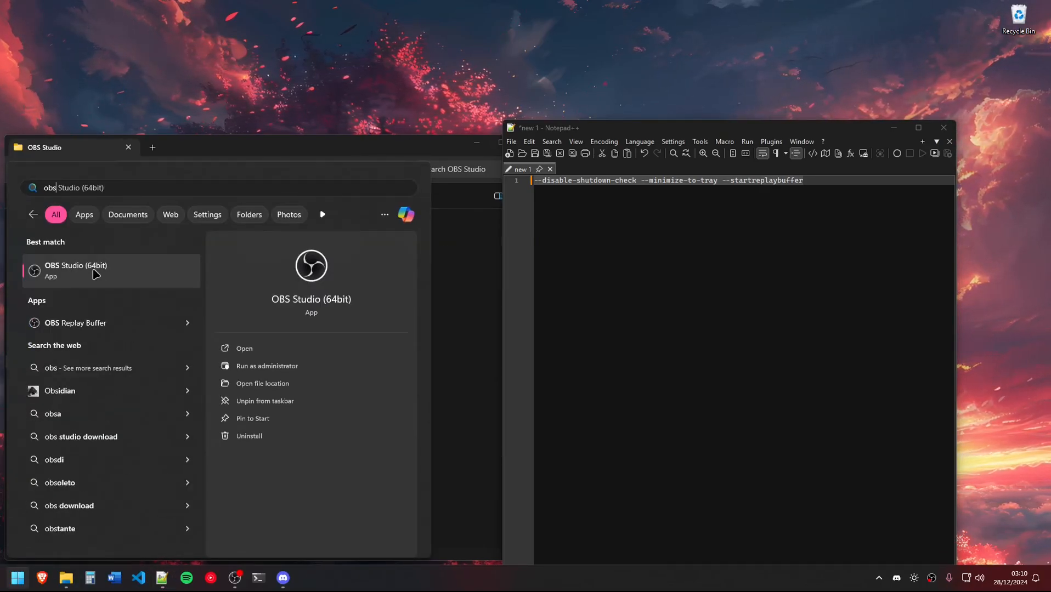
{"action": "left_click", "coordinate": [65, 325]}
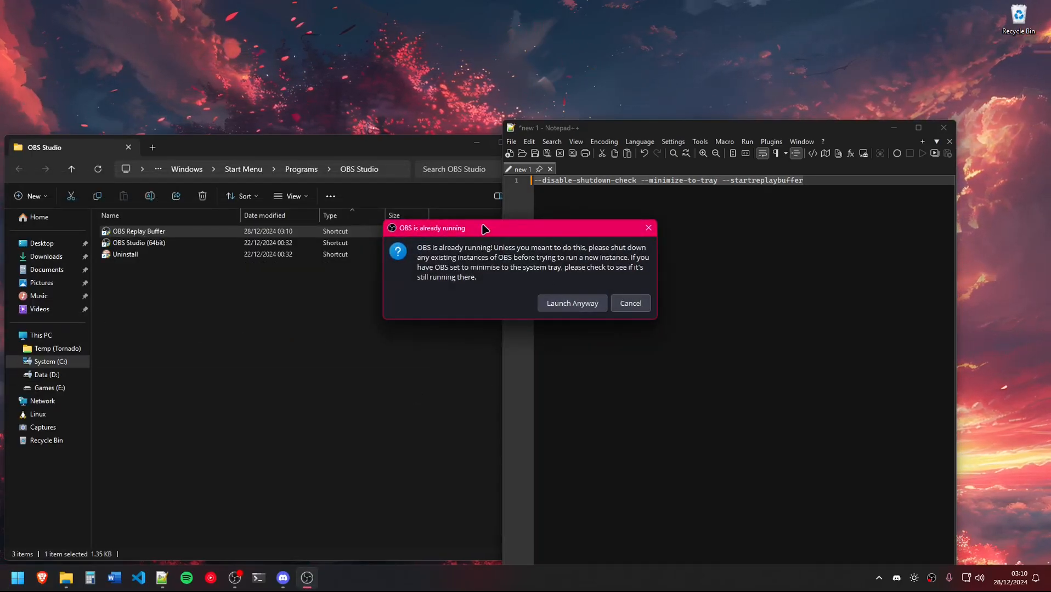
{"action": "left_click", "coordinate": [933, 581]}
{"action": "mouse_move", "coordinate": [311, 576]}
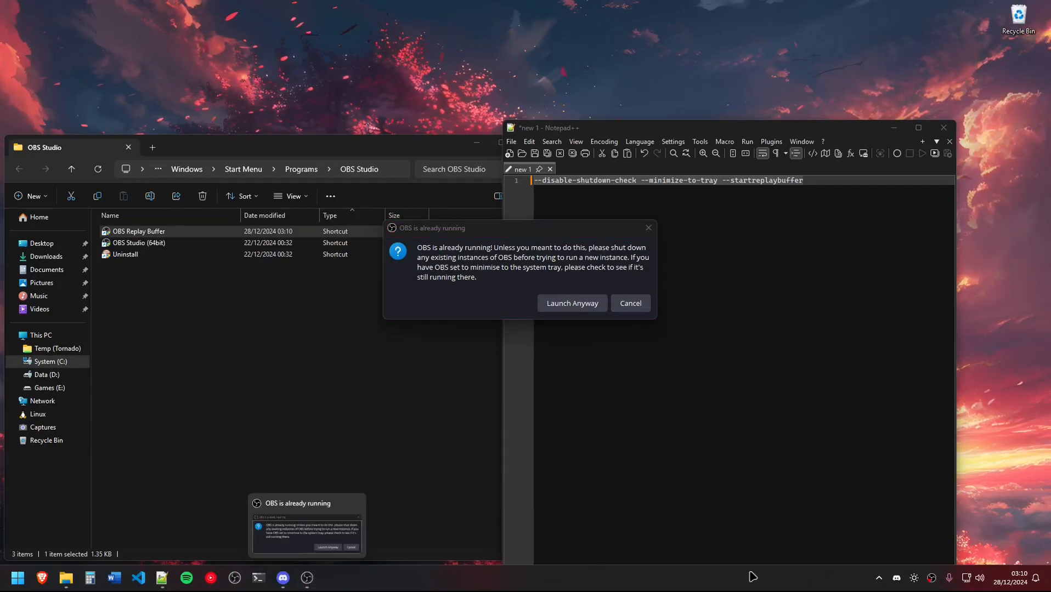
{"action": "left_click", "coordinate": [565, 303]}
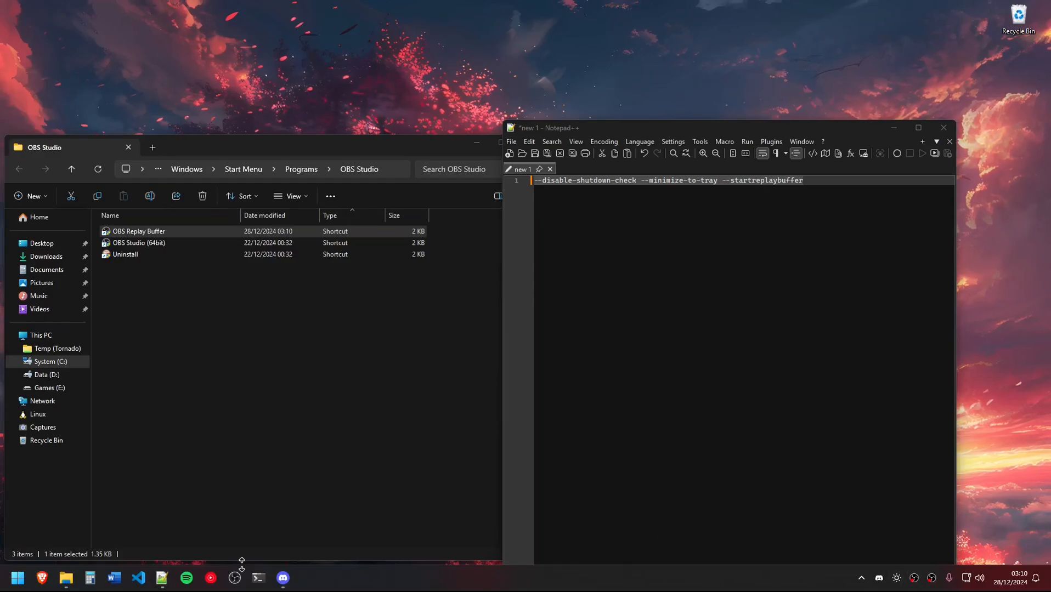
Bring up the new OBS instance from the system tray to check its replay buffer, and exit that instance
{"action": "left_click", "coordinate": [920, 583]}
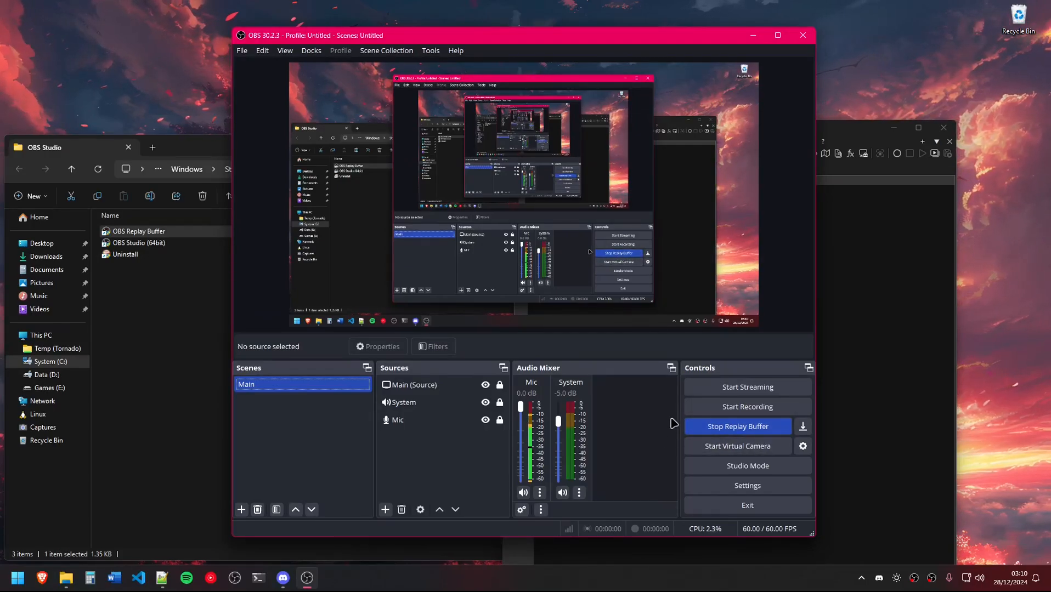
{"action": "left_click", "coordinate": [724, 504]}
{"action": "left_click", "coordinate": [601, 300]}
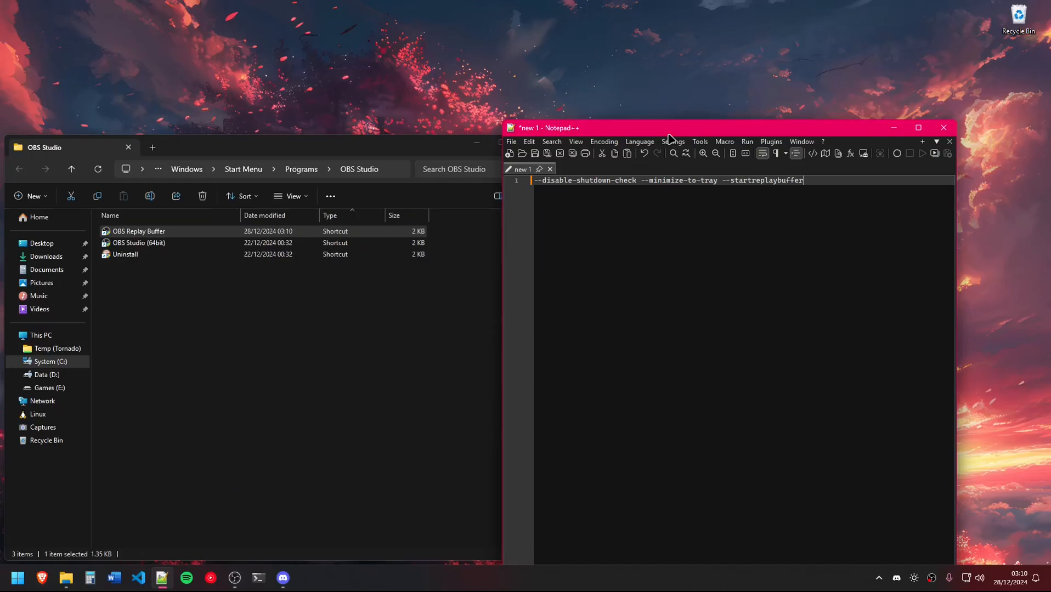
Close the OBS Studio folder window and open Task Scheduler, widening the Name column of its task list
{"action": "left_click", "coordinate": [427, 349]}
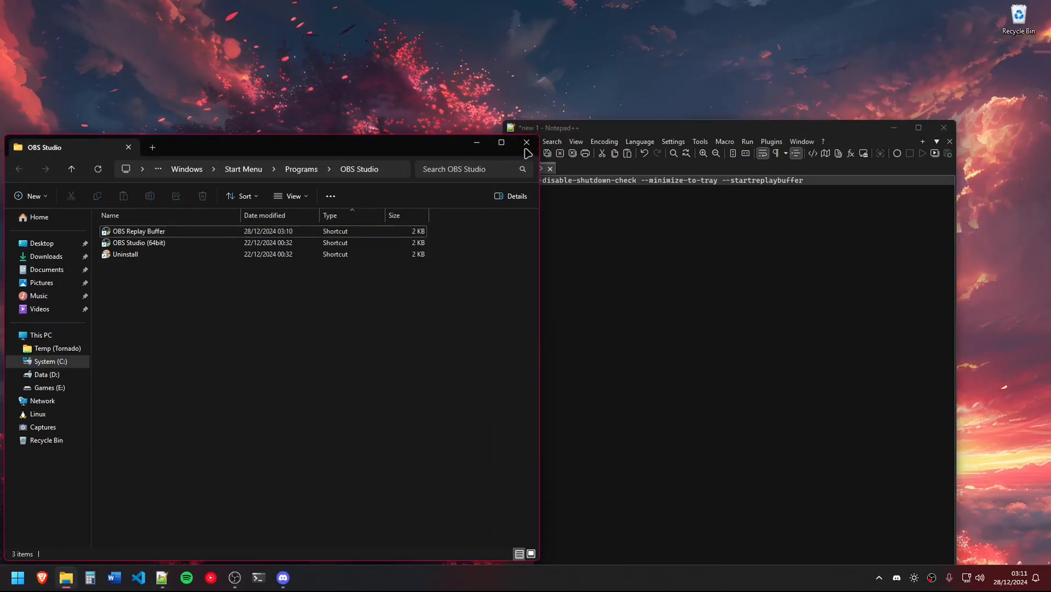
{"action": "key", "text": "alt+F4"}
{"action": "key", "text": "super"}
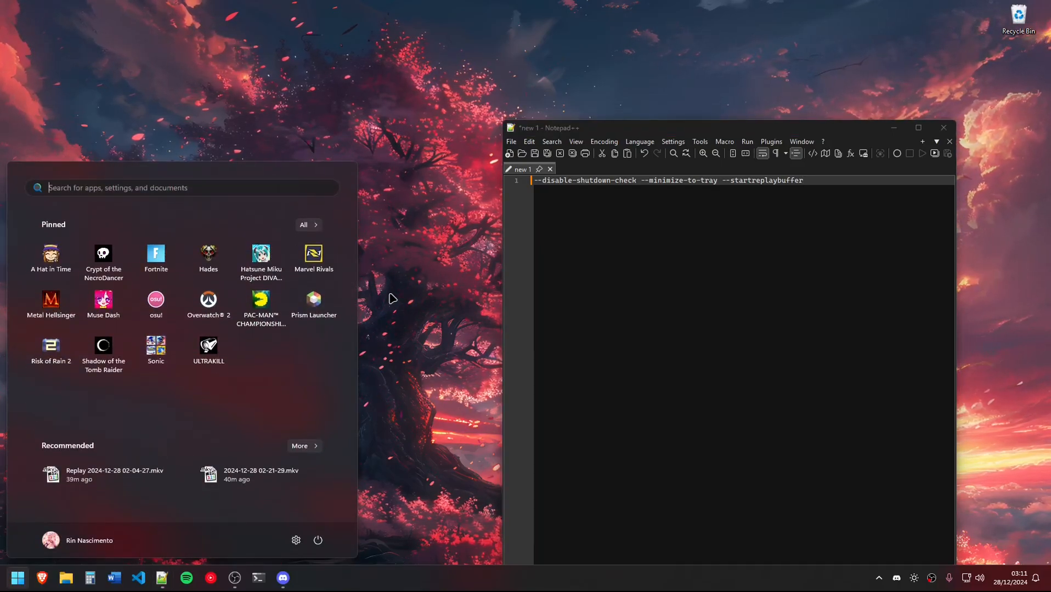
{"action": "type", "text": "task"}
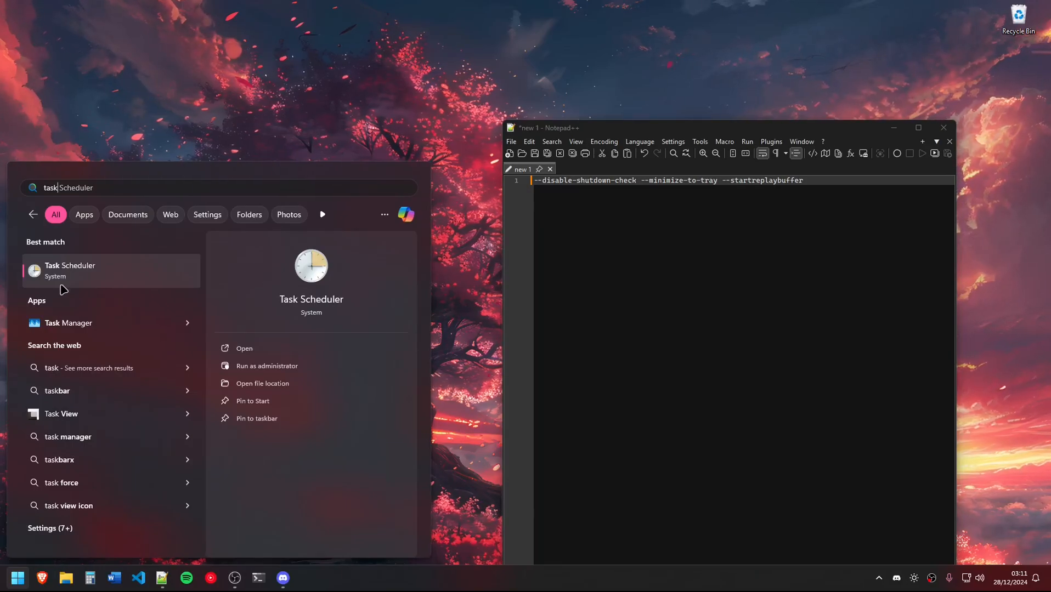
{"action": "left_click", "coordinate": [81, 273]}
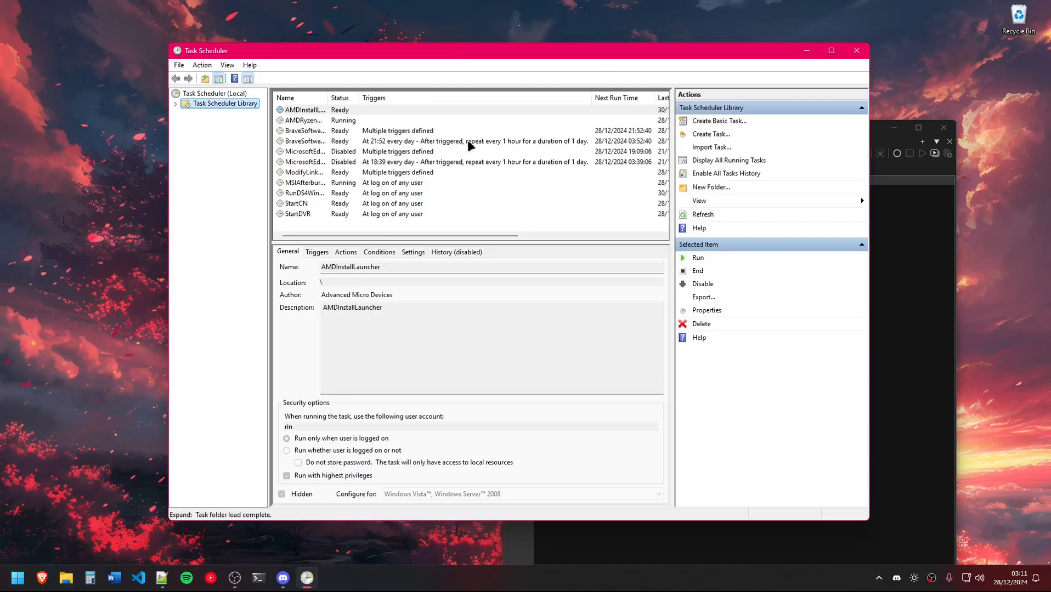
{"action": "left_click_drag", "start_coordinate": [327, 97], "coordinate": [415, 127]}
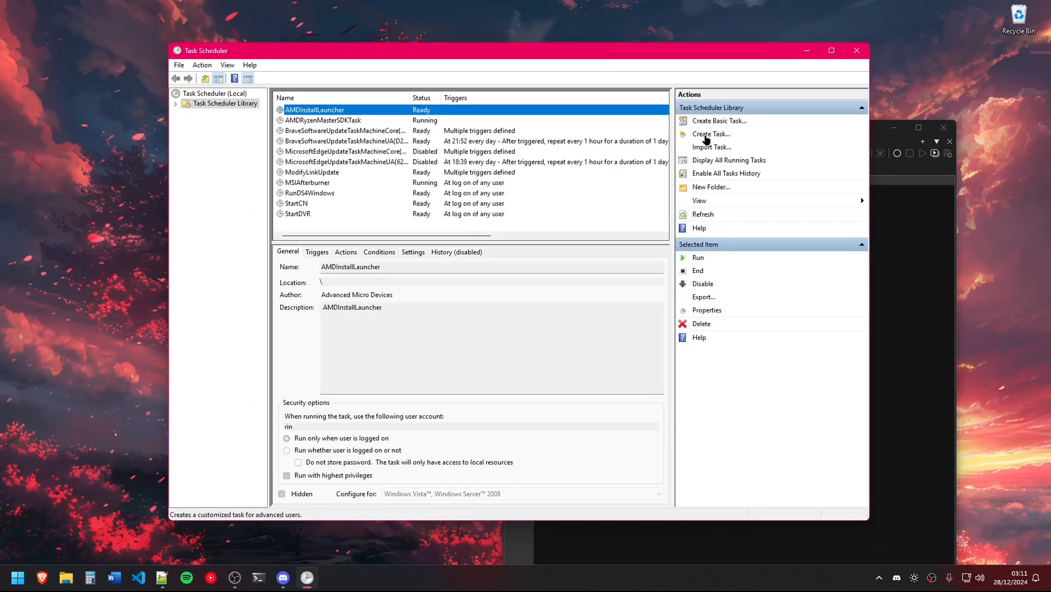
Create a task named OBSReplayBuffer that runs with highest privileges and is configured for Windows 10
{"action": "left_click", "coordinate": [708, 135]}
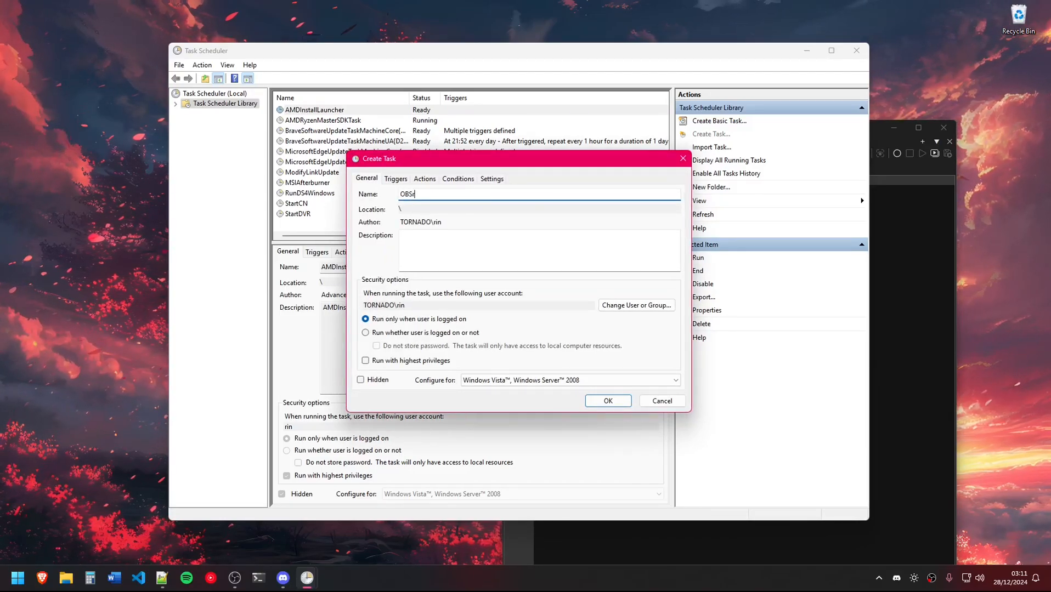
{"action": "type", "text": "OBSReplayBuffer"}
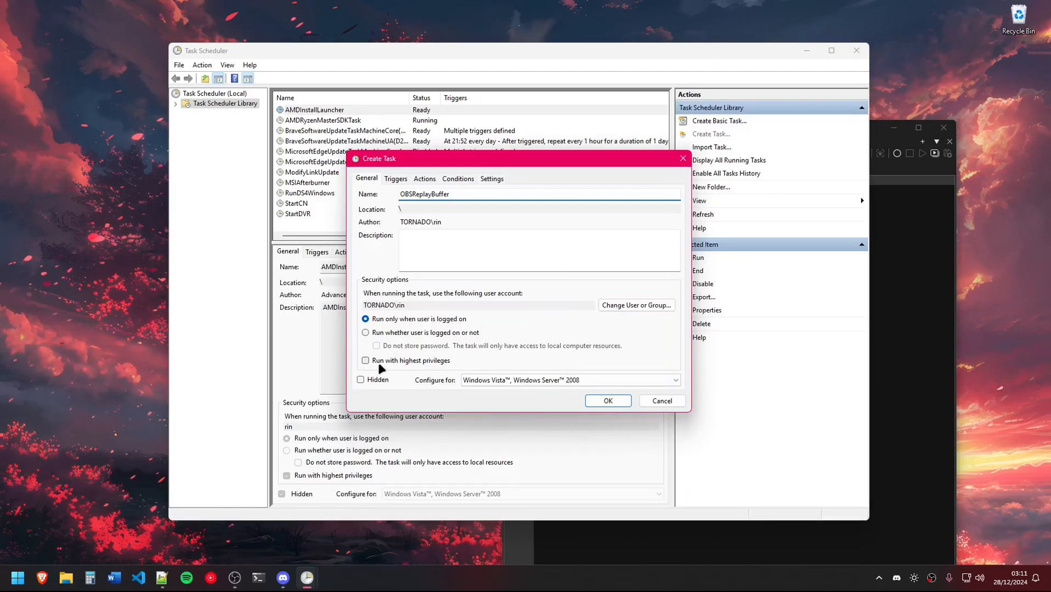
{"action": "left_click", "coordinate": [395, 360]}
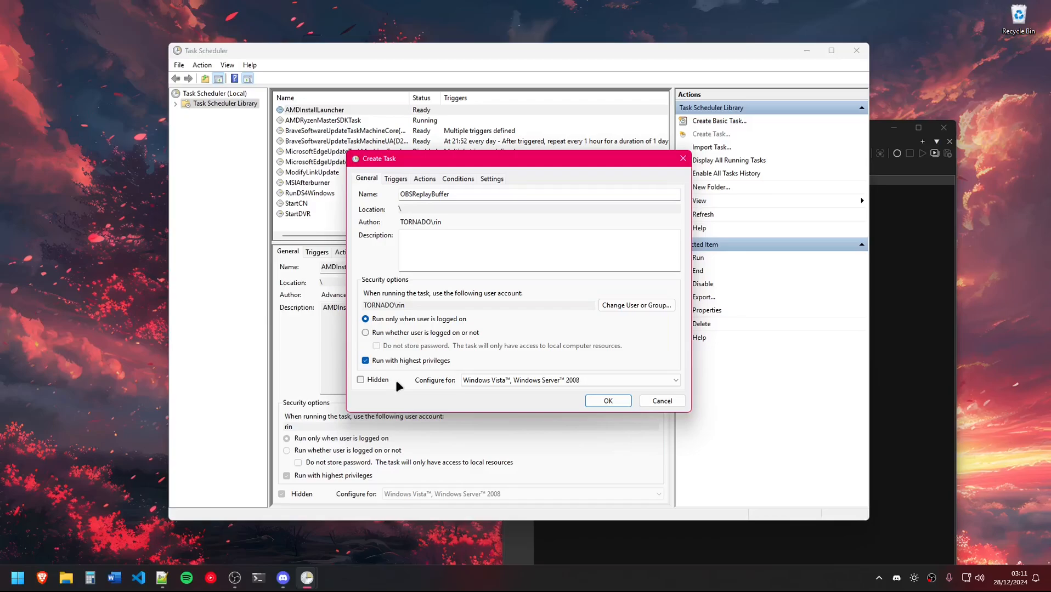
{"action": "left_click", "coordinate": [493, 383]}
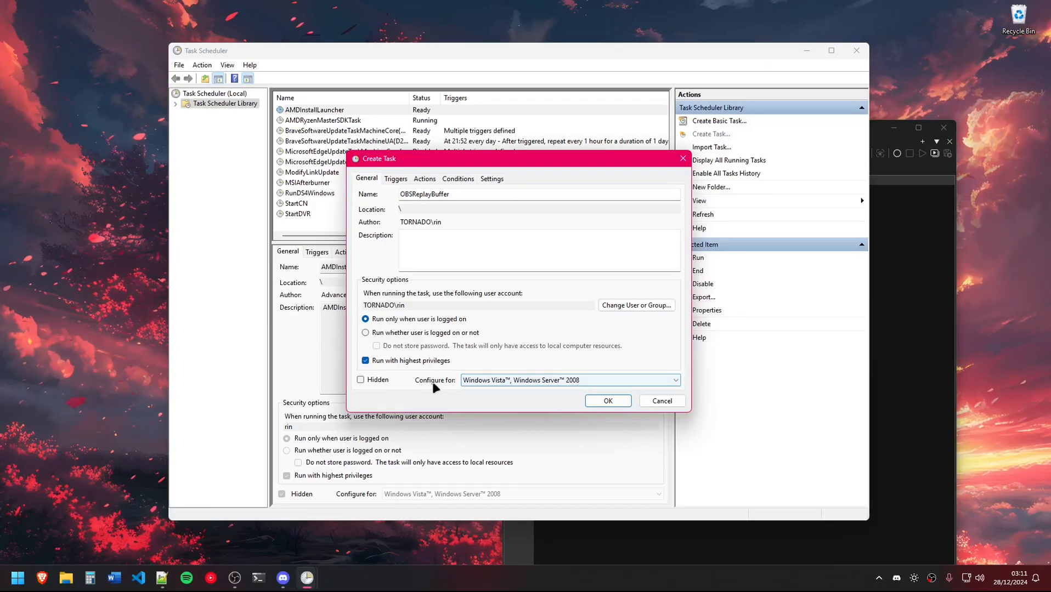
{"action": "left_click", "coordinate": [494, 392]}
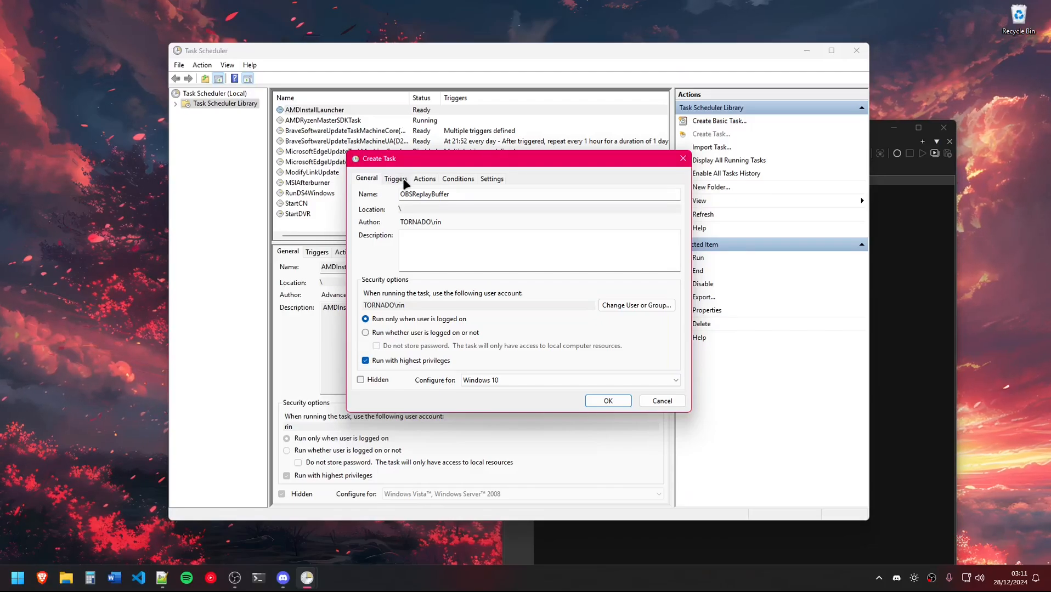
Add a trigger to the task that begins it at log on of any user
{"action": "left_click", "coordinate": [404, 182]}
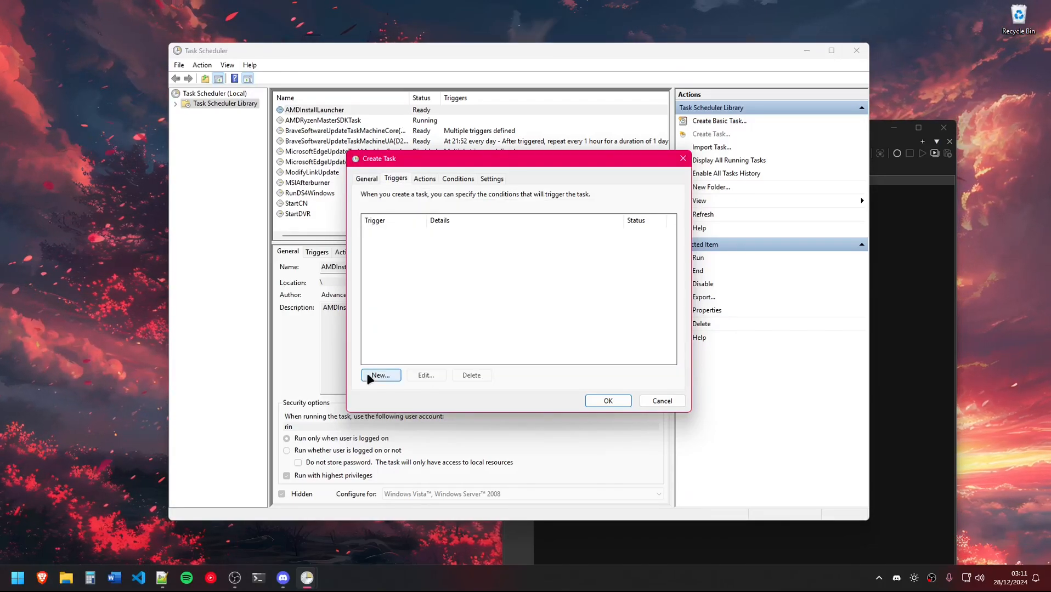
{"action": "key", "text": "Return"}
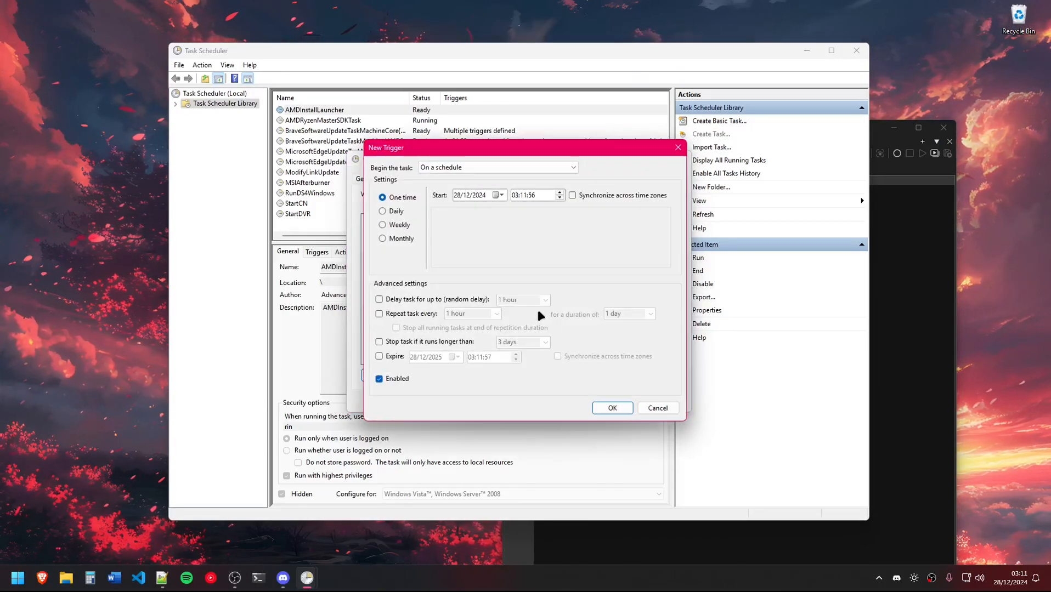
{"action": "left_click", "coordinate": [492, 168]}
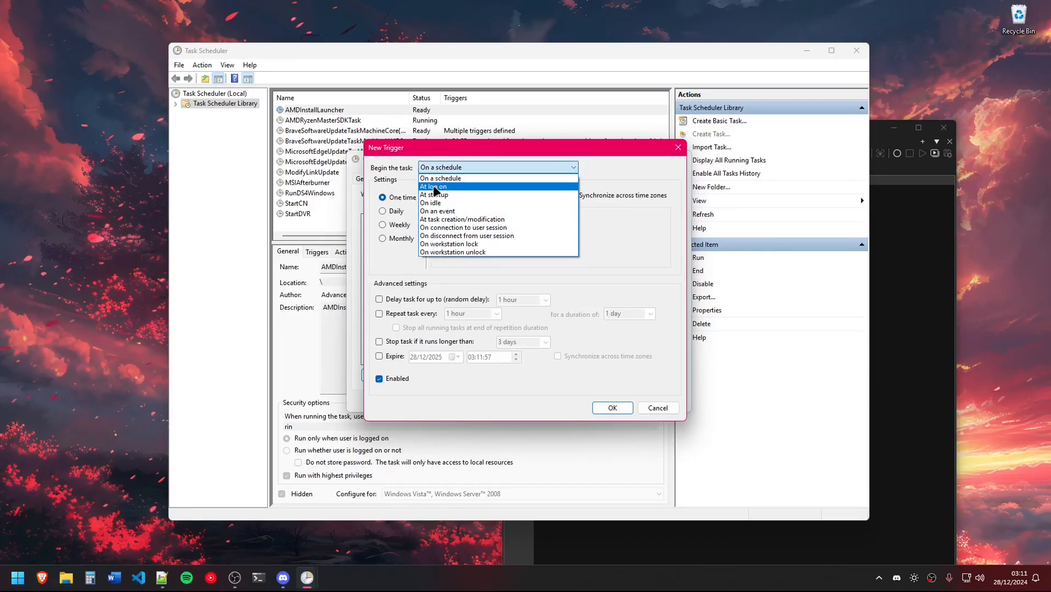
{"action": "left_click", "coordinate": [439, 187]}
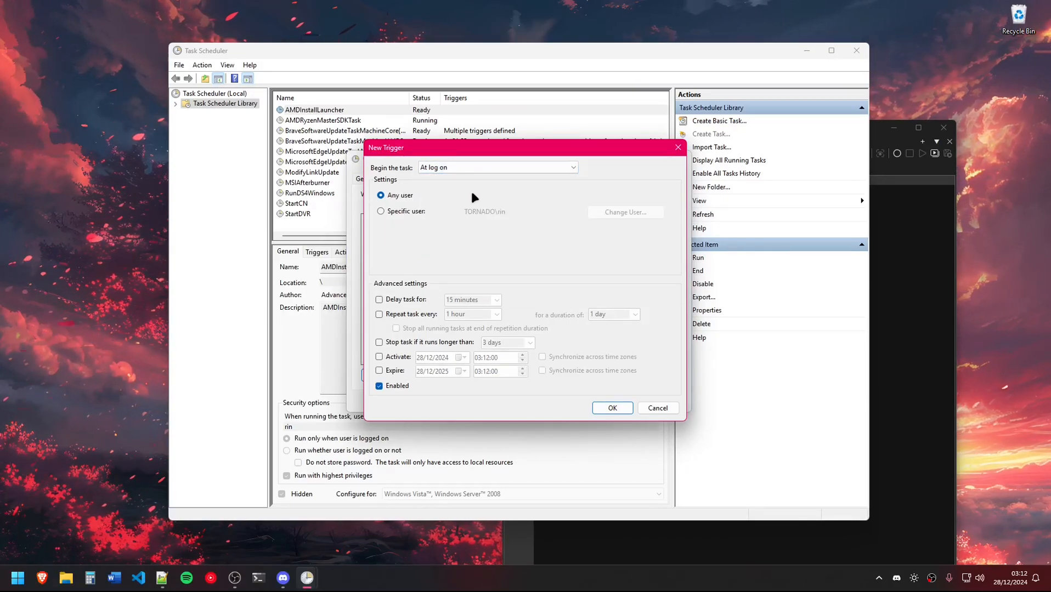
{"action": "left_click", "coordinate": [612, 409]}
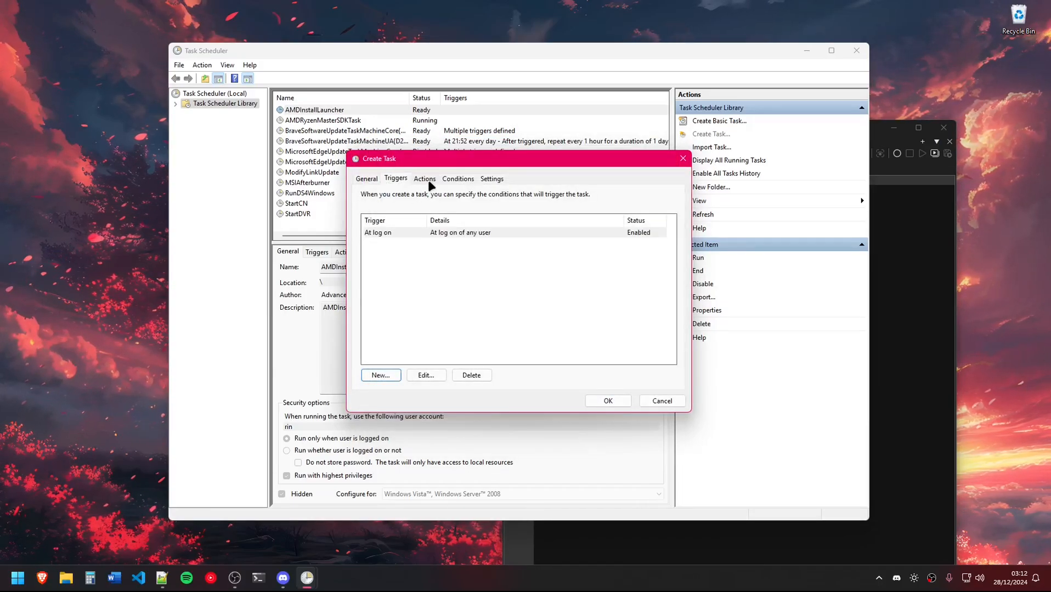
Add a Start a program action and choose obs64.exe from C:\Program Files\obs-studio\bin\64bit as its program
{"action": "left_click", "coordinate": [425, 180]}
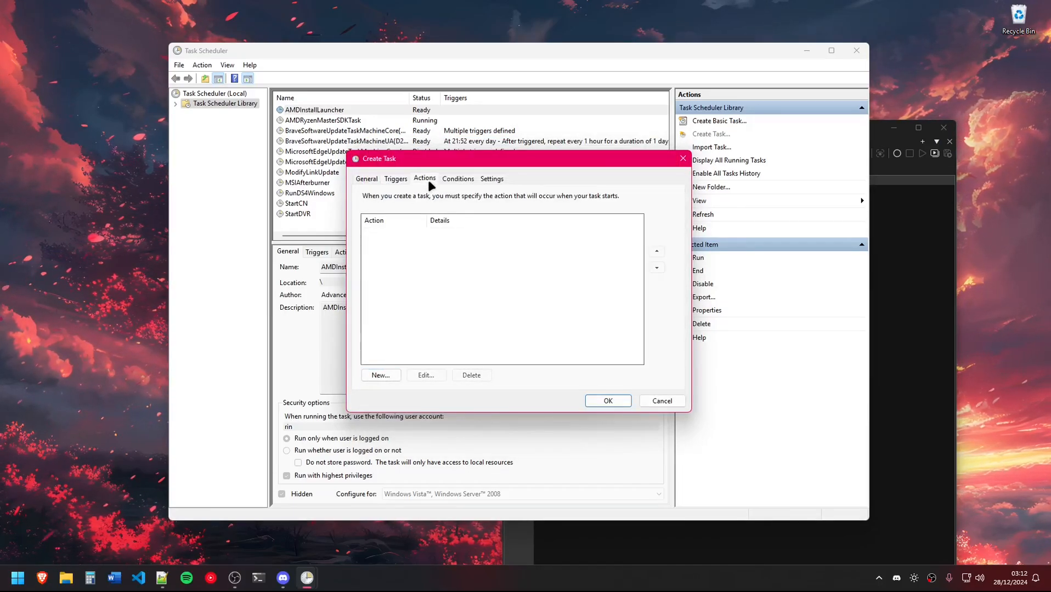
{"action": "left_click", "coordinate": [381, 375]}
{"action": "left_click", "coordinate": [499, 235]}
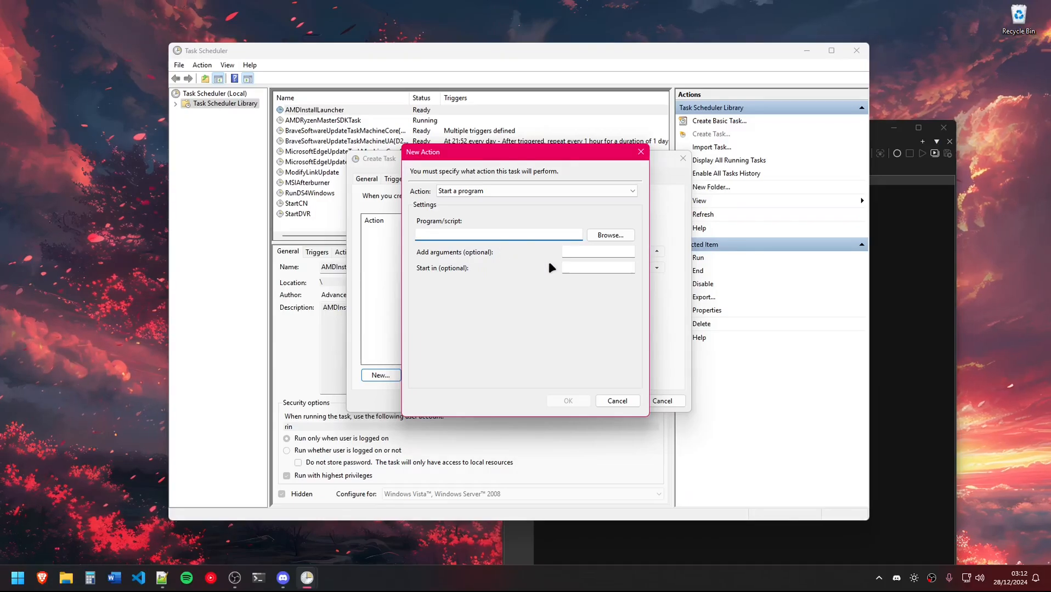
{"action": "left_click", "coordinate": [614, 238]}
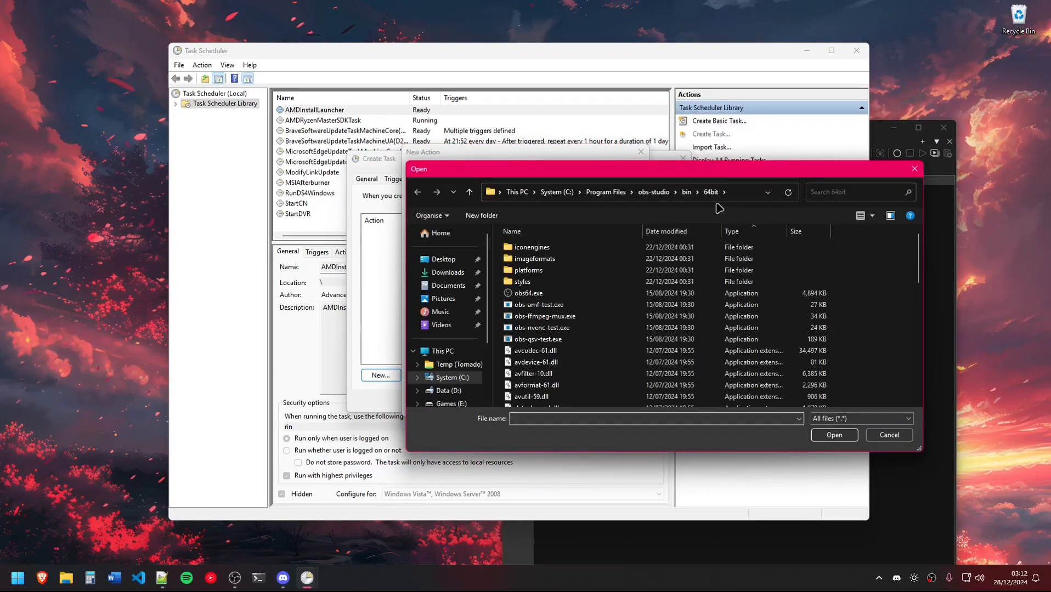
{"action": "left_click", "coordinate": [743, 192]}
{"action": "left_click", "coordinate": [500, 192]}
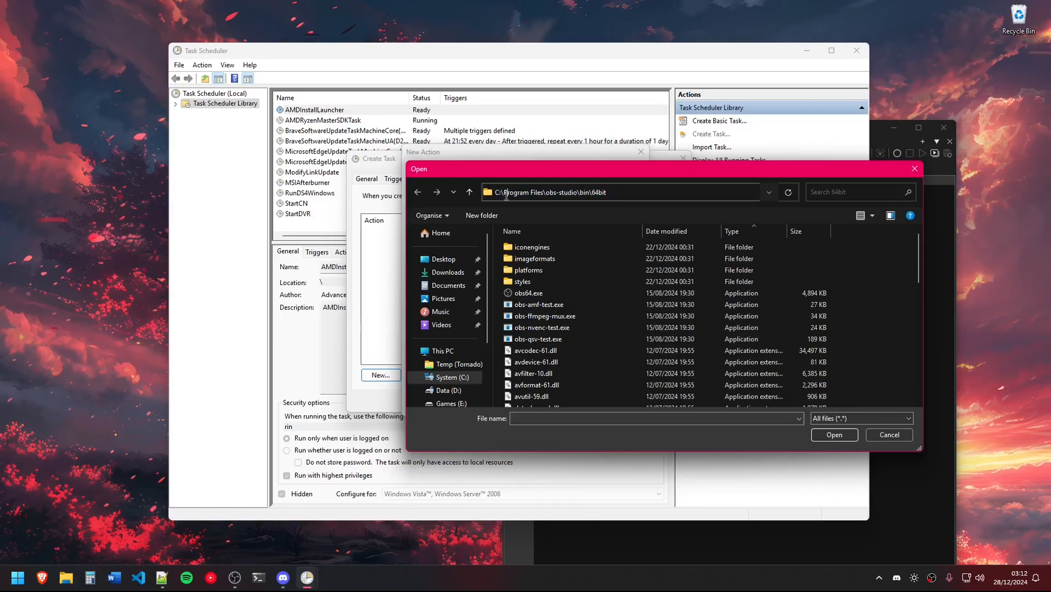
{"action": "left_click_drag", "start_coordinate": [504, 193], "coordinate": [610, 192]}
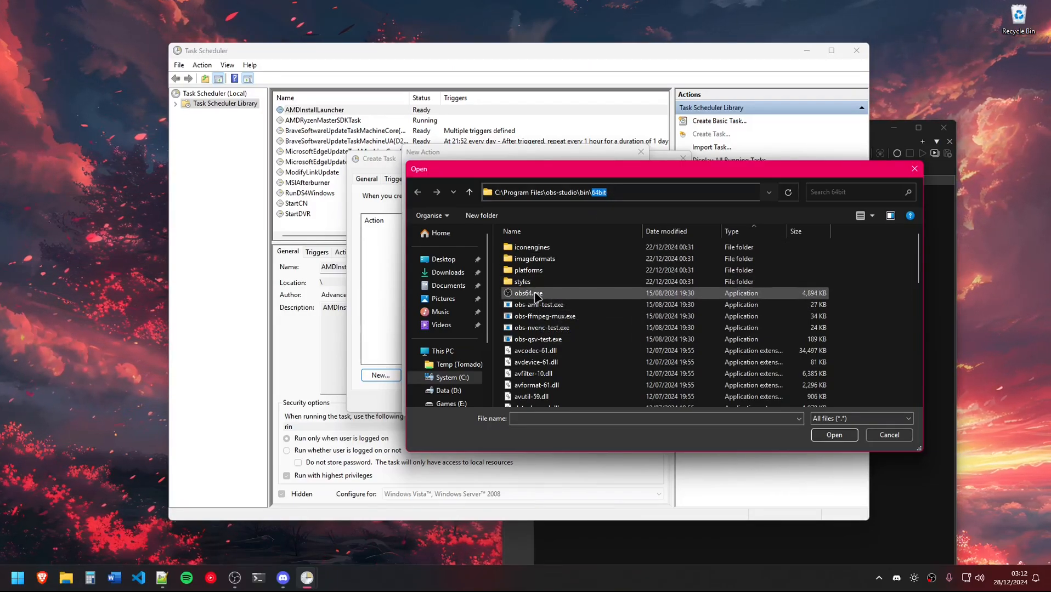
{"action": "double_click", "coordinate": [530, 295]}
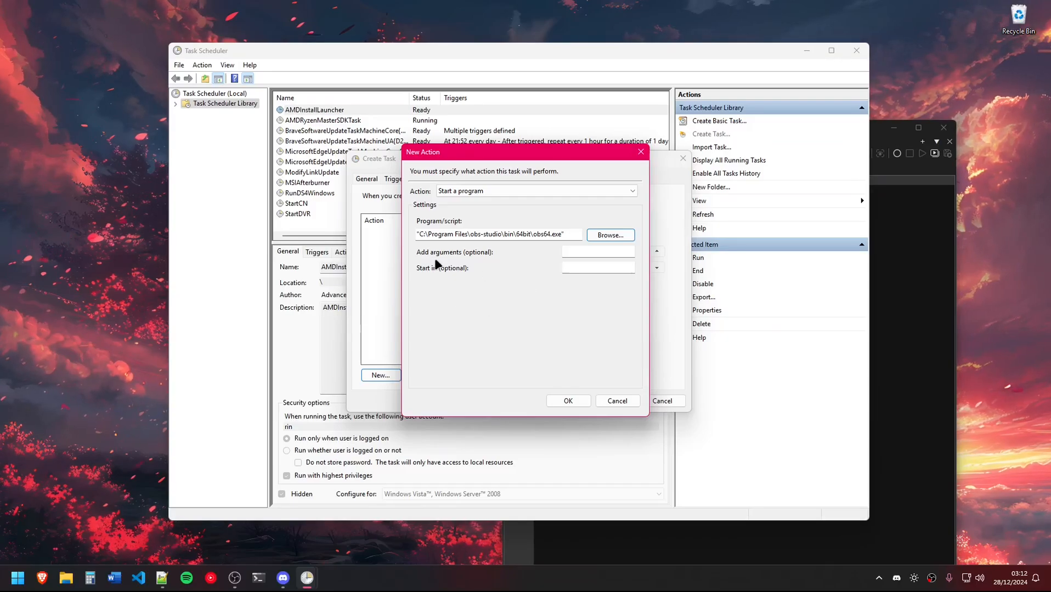
Copy --disable-shutdown-check --minimize-to-tray --startreplaybuffer from the Notepad++ note into the action's optional arguments
{"action": "left_click", "coordinate": [575, 251]}
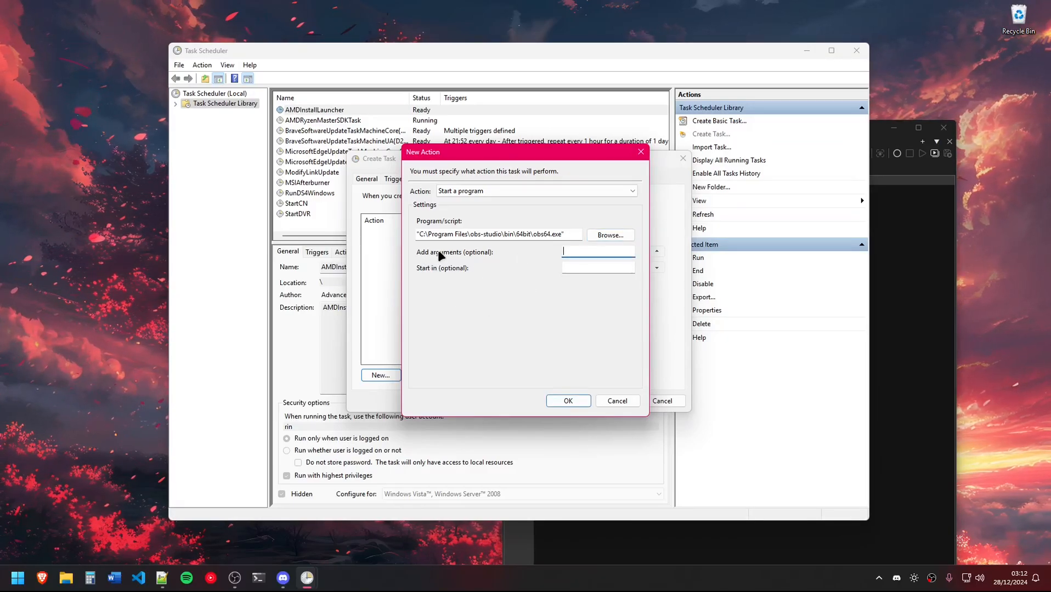
{"action": "key", "text": "alt+Tab"}
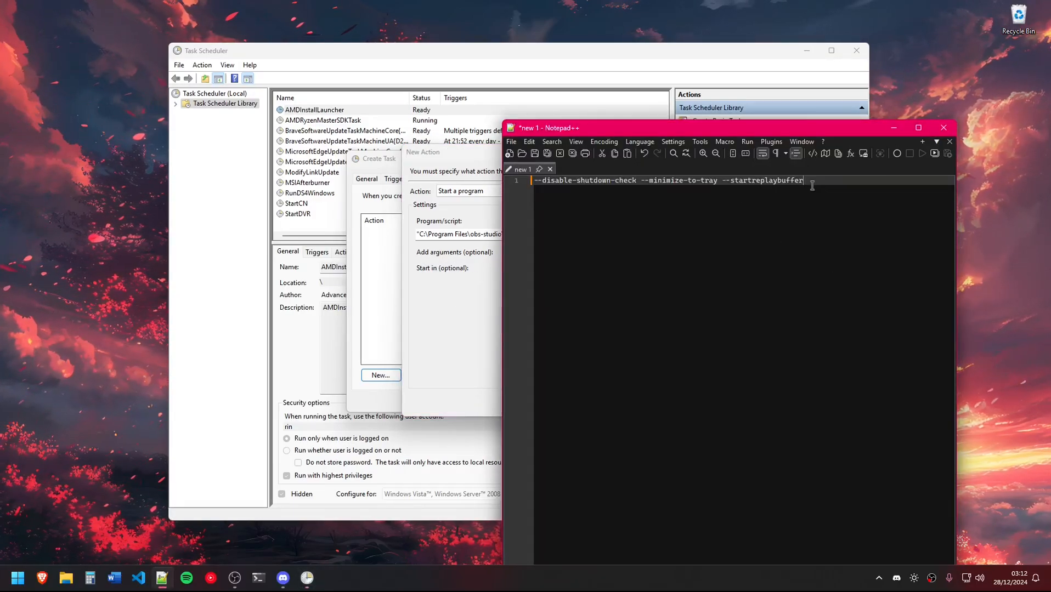
{"action": "left_click_drag", "start_coordinate": [813, 185], "coordinate": [540, 176]}
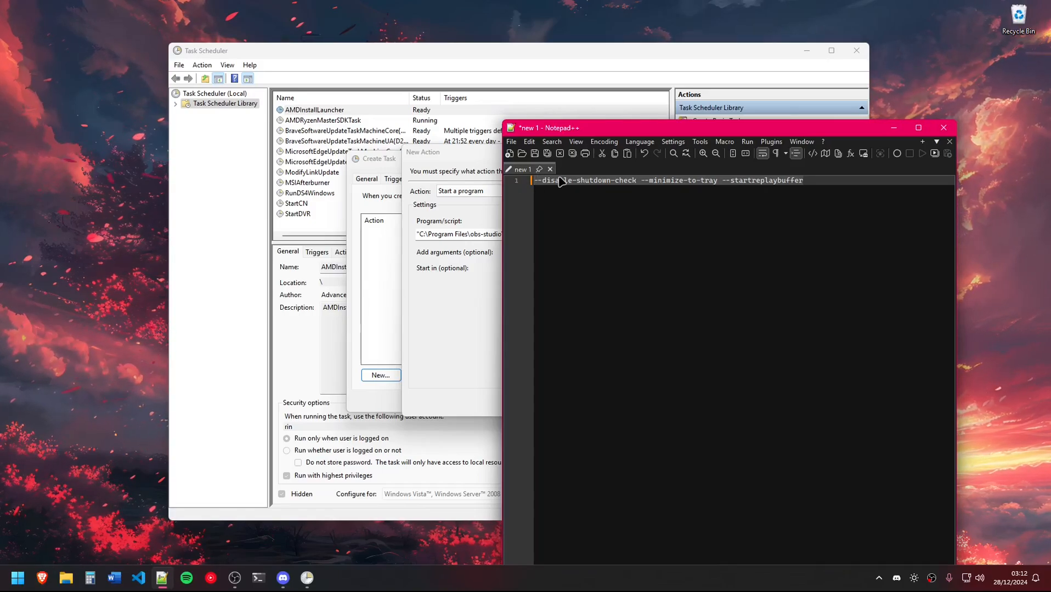
{"action": "left_click", "coordinate": [475, 280]}
{"action": "left_click", "coordinate": [593, 252]}
{"action": "type", "text": "--disable-shutdown-check --minimize-to-tray --startreplaybuffer"}
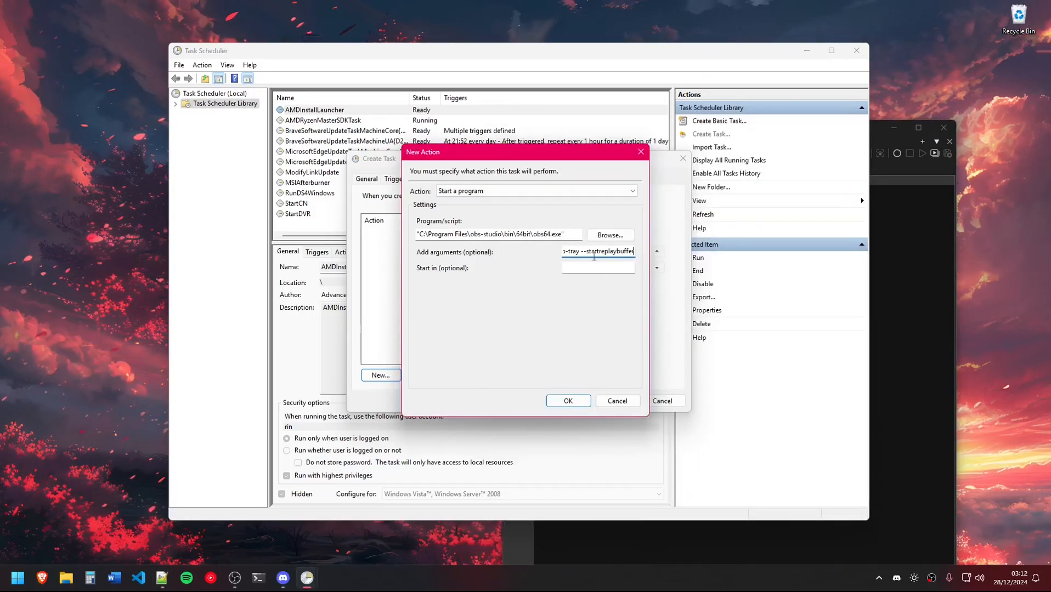
Close the Notepad++ note, leave the action's start folder empty, and accept the action and the new task
{"action": "left_click", "coordinate": [592, 267]}
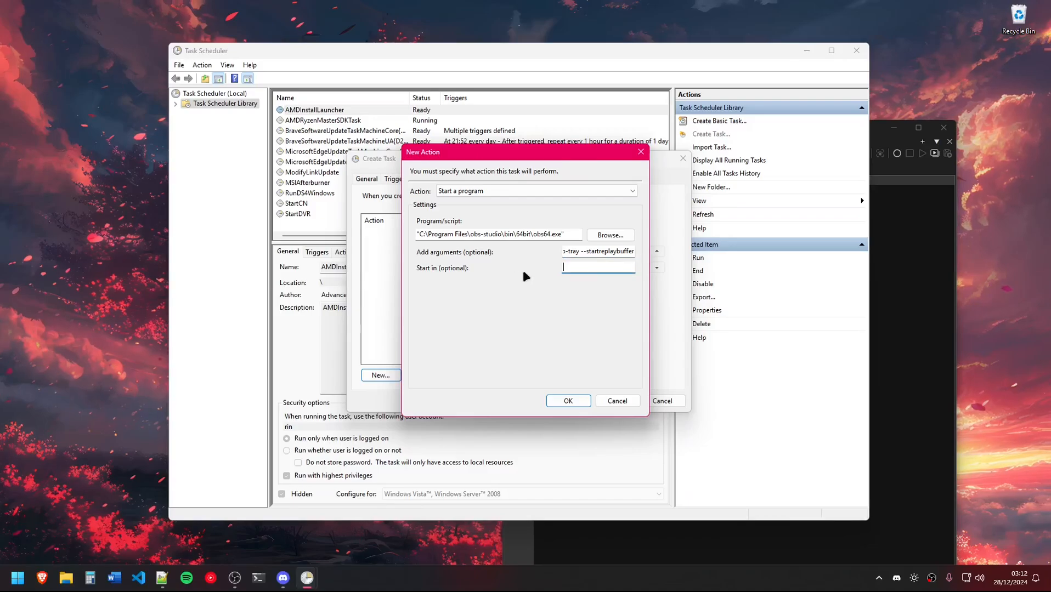
{"action": "left_click", "coordinate": [943, 128]}
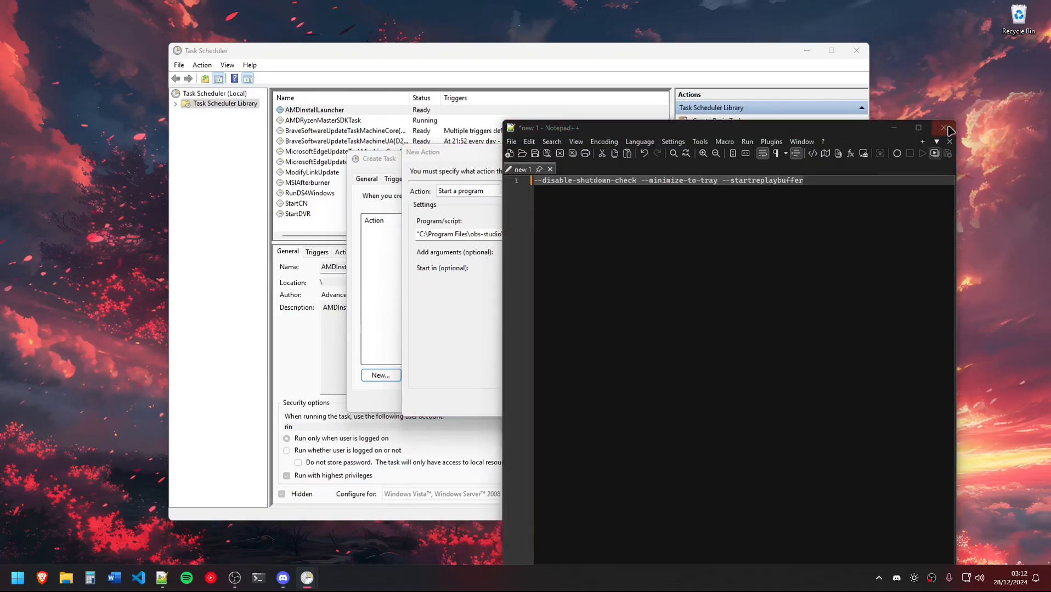
{"action": "left_click", "coordinate": [533, 327]}
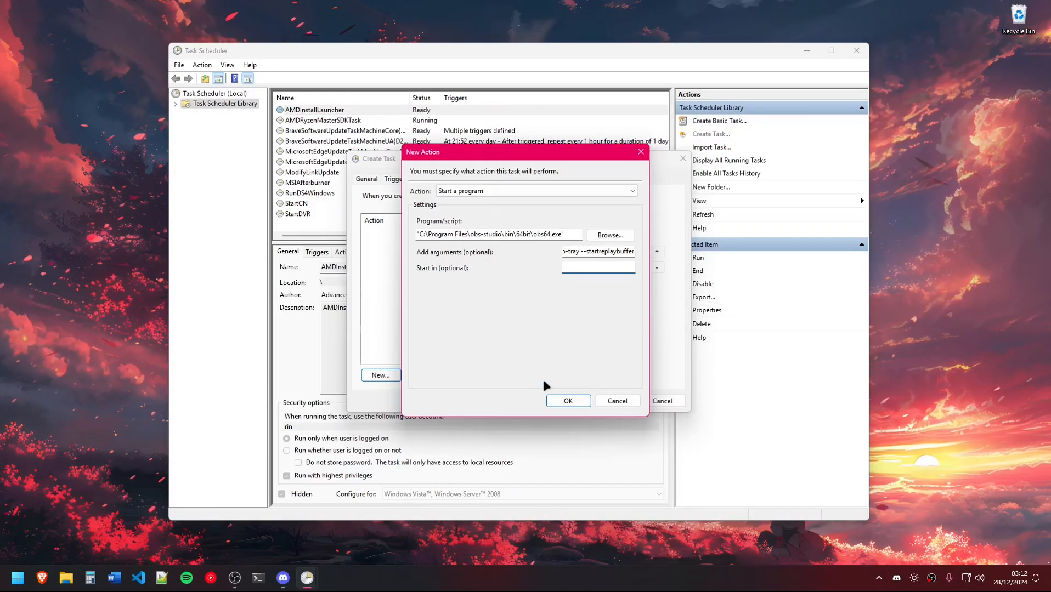
{"action": "left_click", "coordinate": [568, 401]}
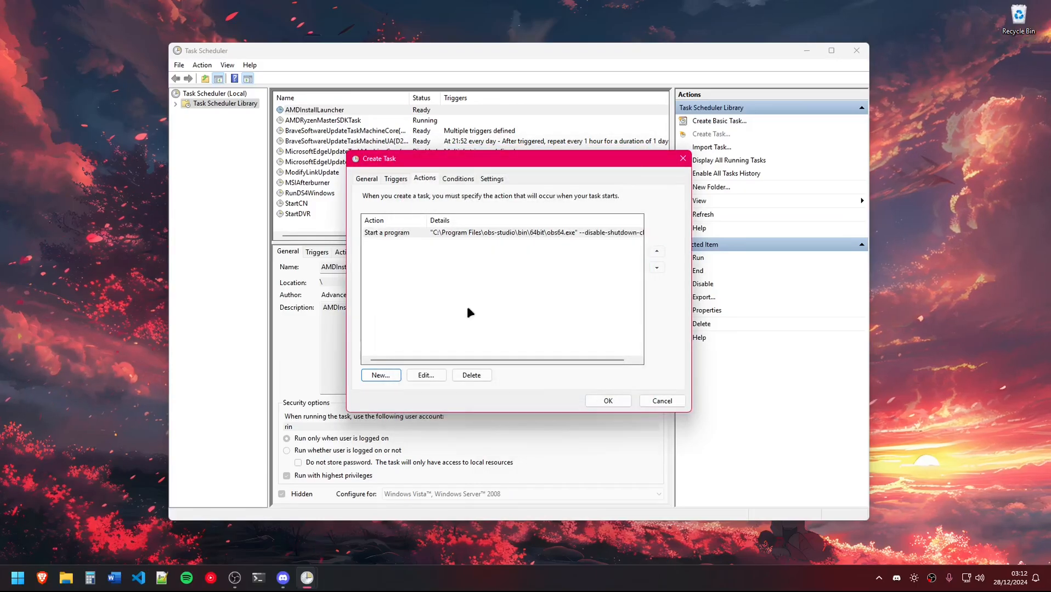
{"action": "left_click", "coordinate": [612, 401]}
Test-run the OBSReplayBuffer task from the task list and dismiss the dialogs it raises
{"action": "right_click", "coordinate": [317, 195]}
{"action": "left_click", "coordinate": [345, 204]}
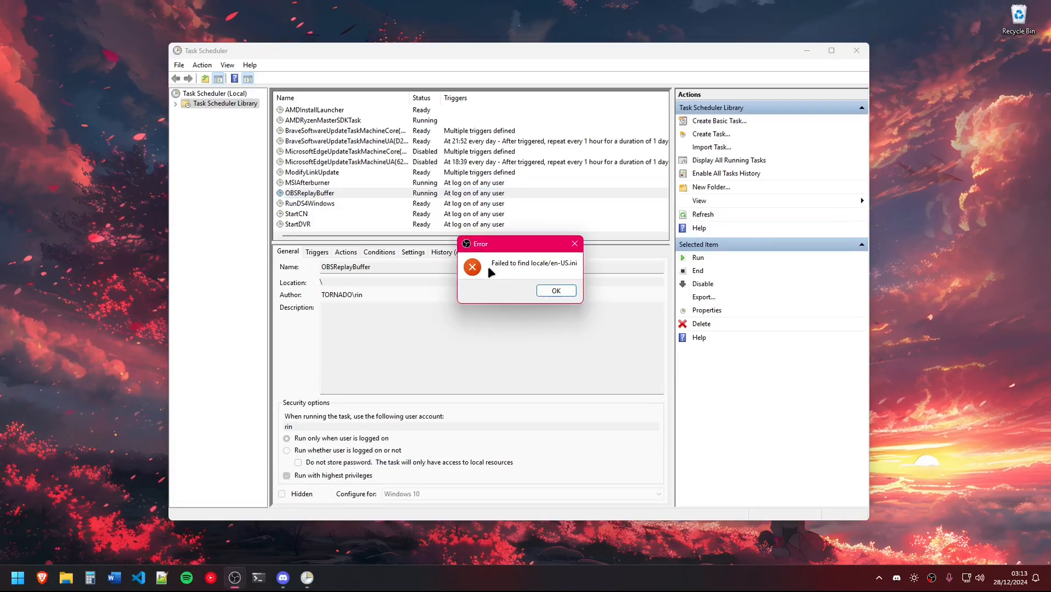
{"action": "left_click", "coordinate": [550, 291]}
{"action": "left_click", "coordinate": [534, 290]}
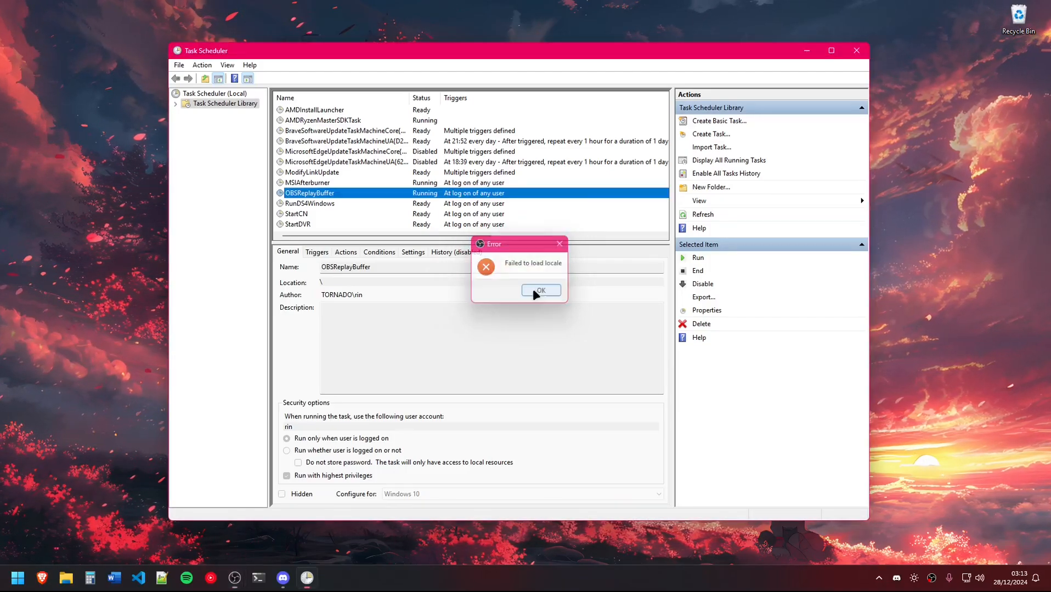
Open the OBSReplayBuffer task's Start a program action for editing
{"action": "double_click", "coordinate": [328, 194]}
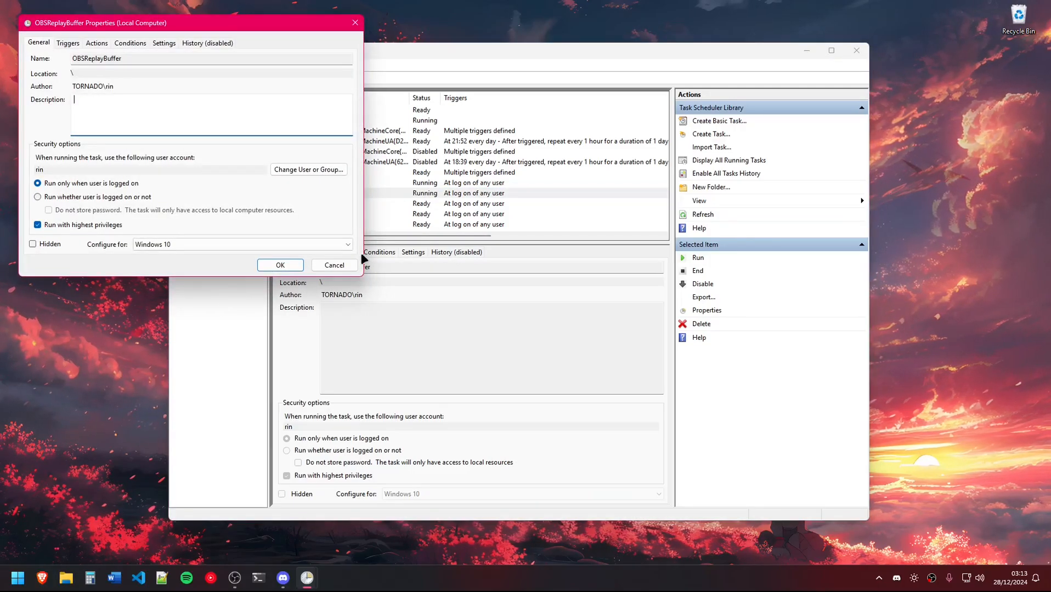
{"action": "left_click_drag", "start_coordinate": [141, 28], "coordinate": [464, 167]}
{"action": "left_click", "coordinate": [420, 182]}
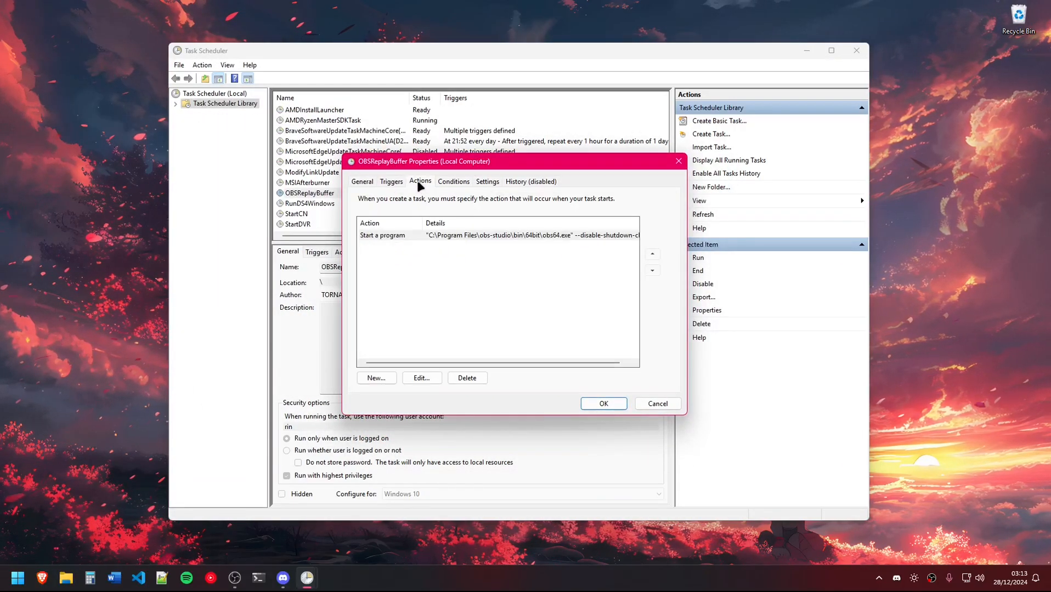
{"action": "double_click", "coordinate": [460, 236]}
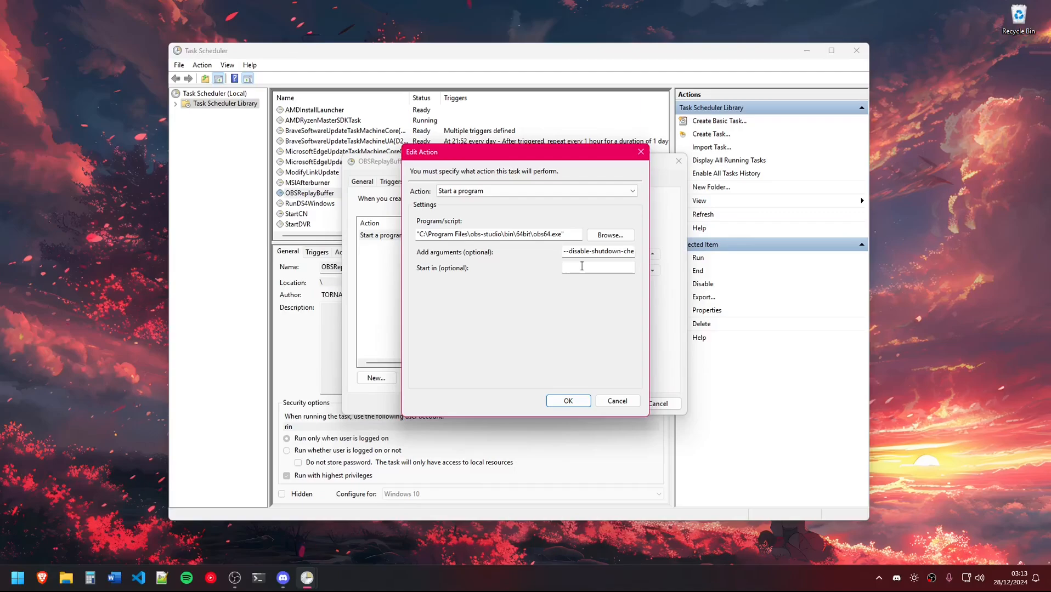
{"action": "left_click_drag", "start_coordinate": [493, 158], "coordinate": [733, 227]}
In File Explorer, go to the folder C:\Program Files\obs-studio\data\obs-studio, which holds the OBS locale files
{"action": "left_click", "coordinate": [69, 587]}
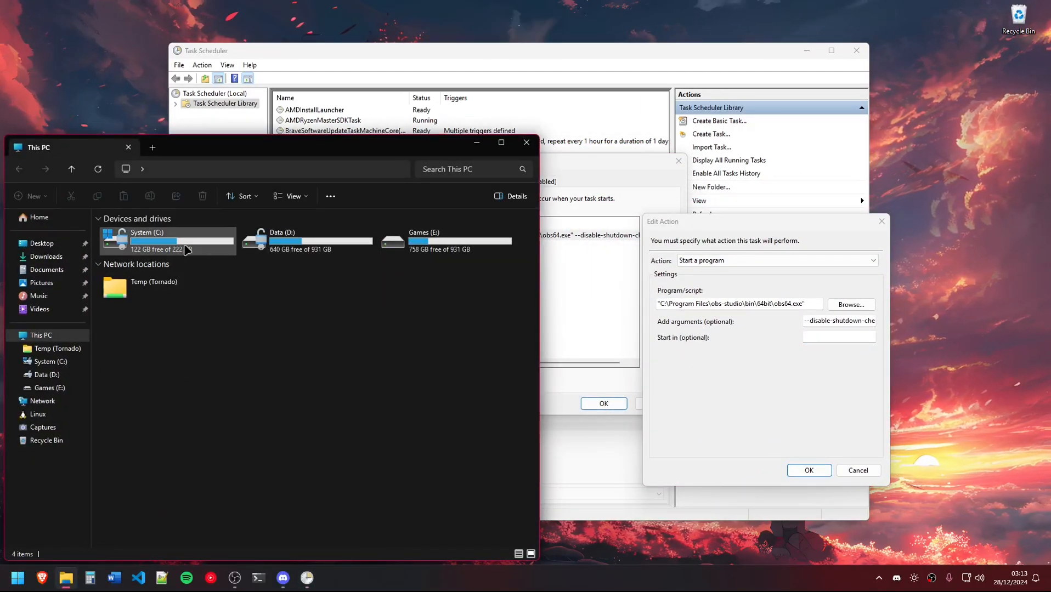
{"action": "double_click", "coordinate": [163, 244]}
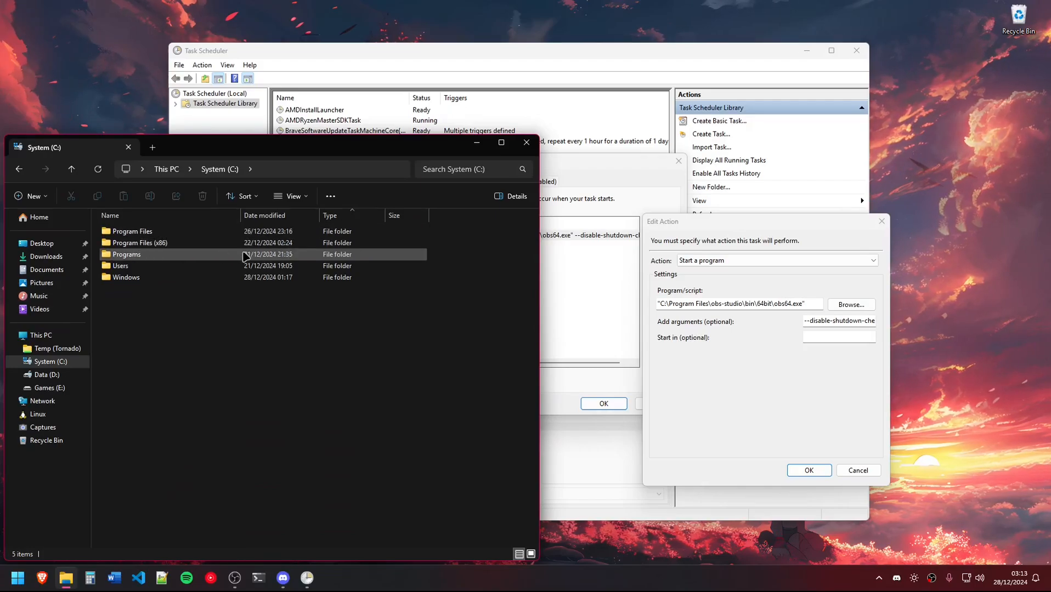
{"action": "double_click", "coordinate": [142, 242]}
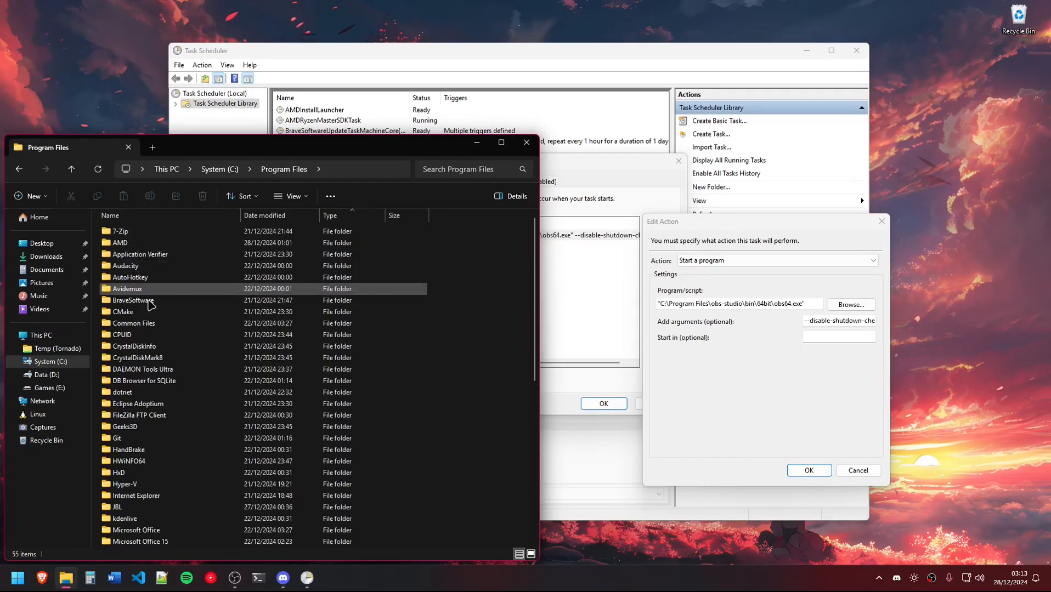
{"action": "scroll", "coordinate": [150, 351], "scroll_direction": "down", "scroll_amount": 5}
{"action": "double_click", "coordinate": [144, 450]}
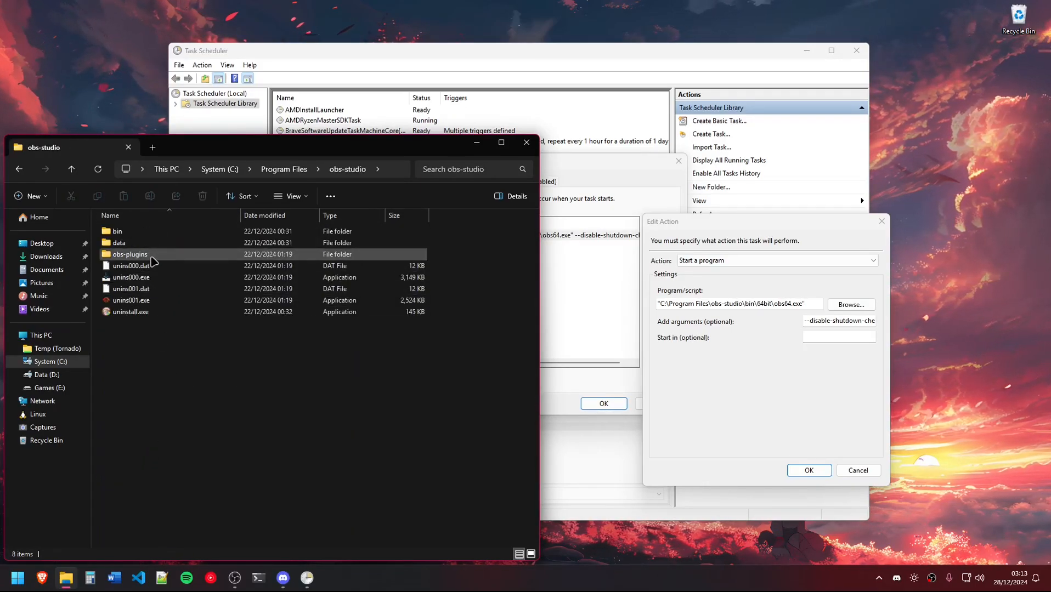
{"action": "double_click", "coordinate": [127, 243]}
{"action": "double_click", "coordinate": [140, 267]}
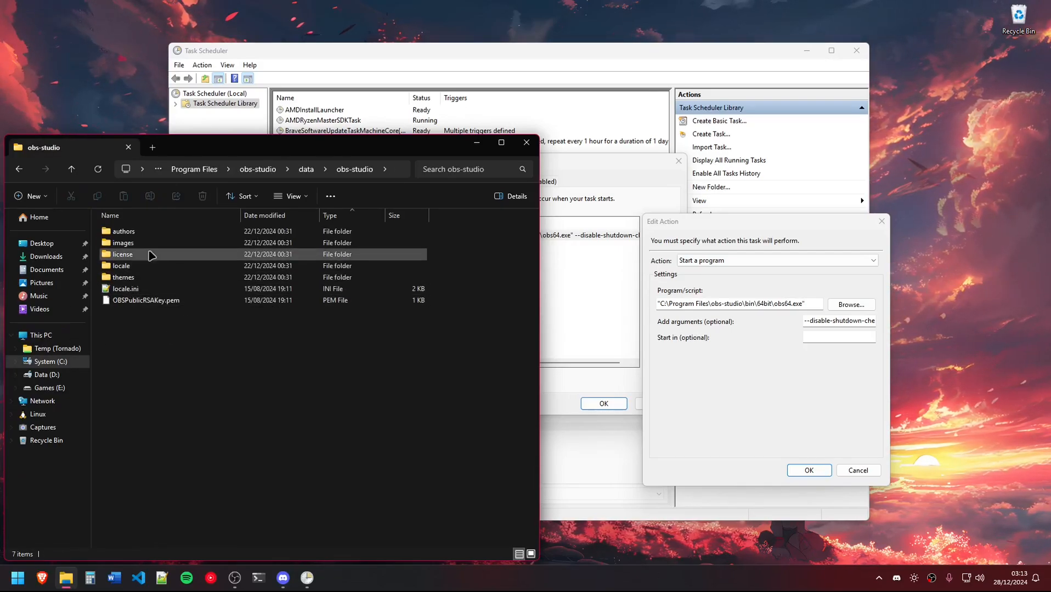
Copy the folder path C:\Program Files\obs-studio\data\obs-studio into the action's optional start folder and accept the action
{"action": "left_click", "coordinate": [400, 170]}
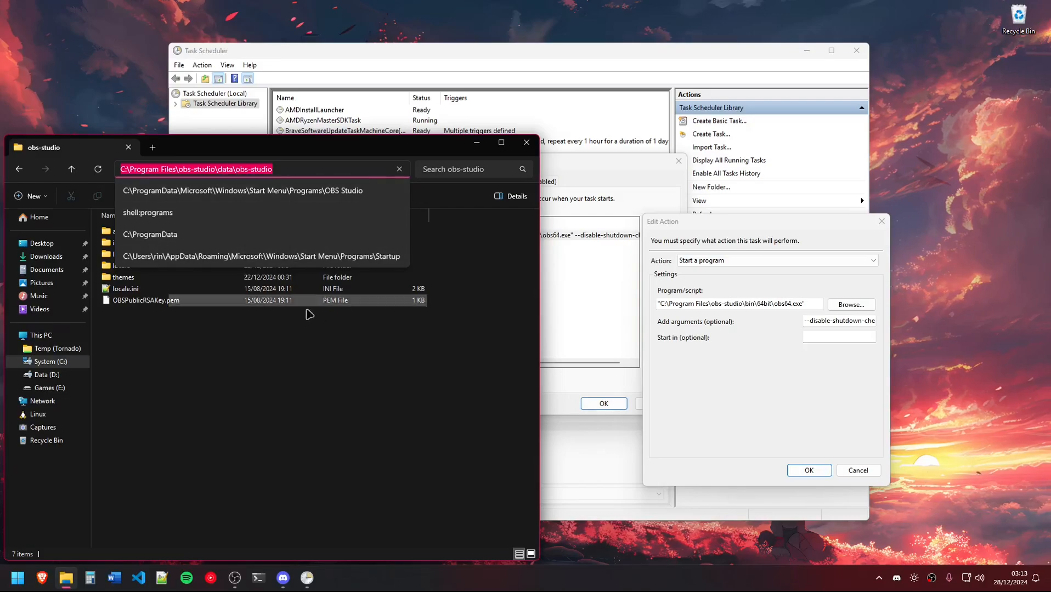
{"action": "left_click", "coordinate": [812, 336]}
{"action": "key", "text": "ctrl+v"}
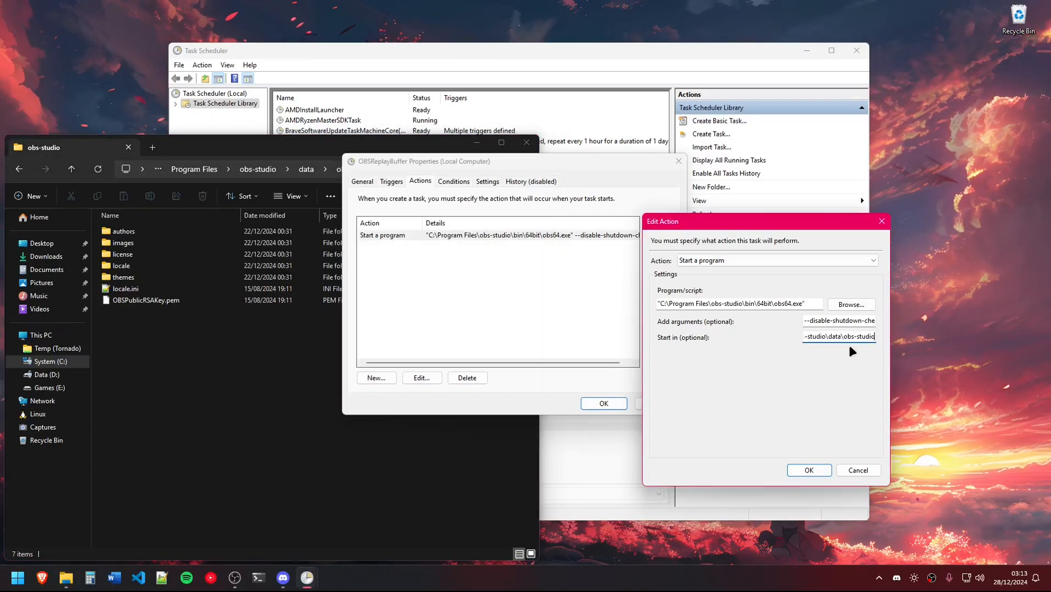
{"action": "left_click_drag", "start_coordinate": [719, 222], "coordinate": [519, 198]}
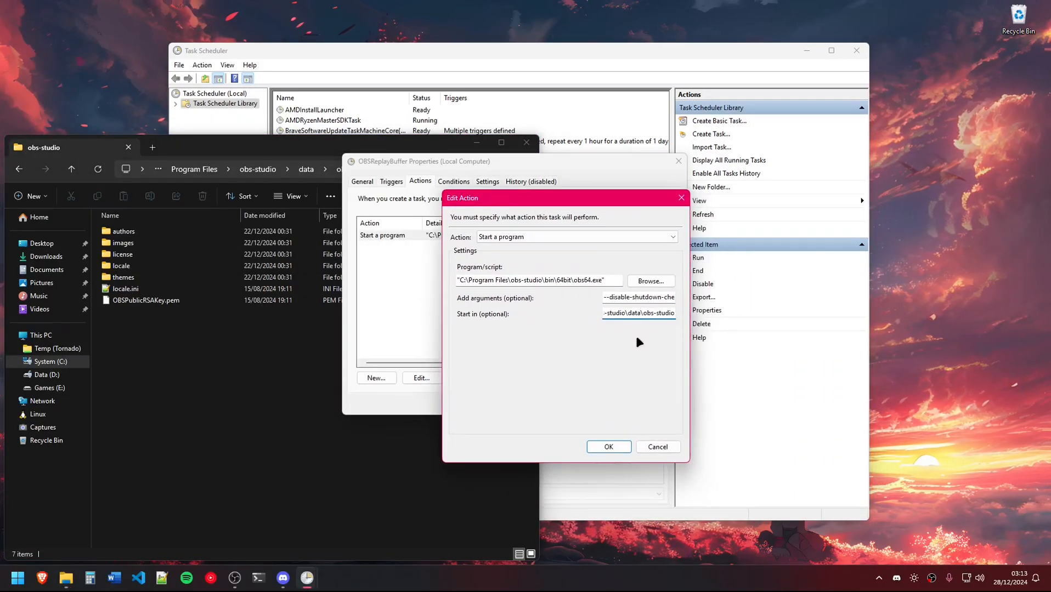
{"action": "left_click", "coordinate": [189, 346]}
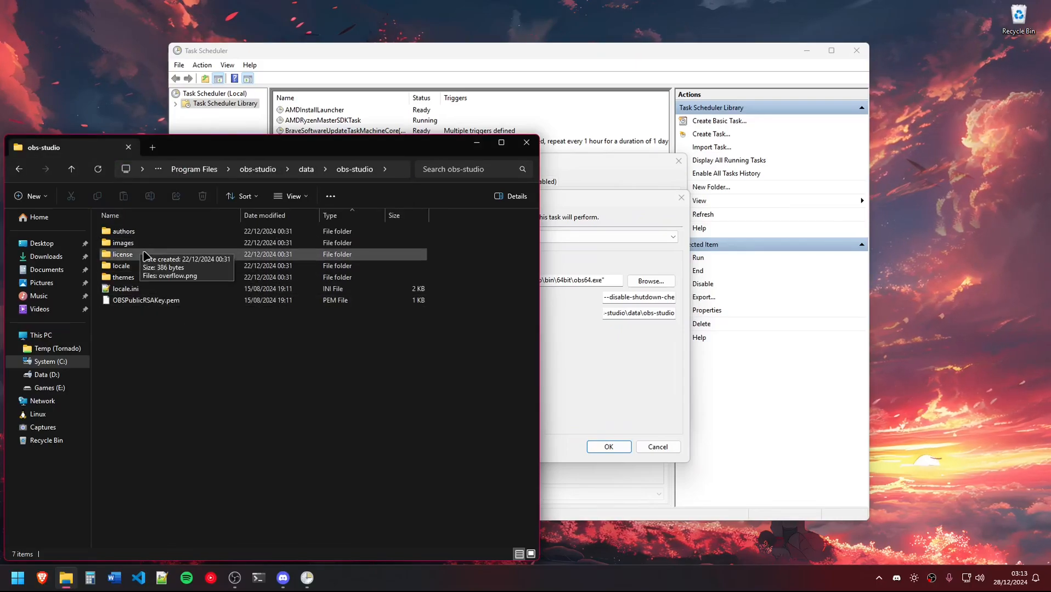
{"action": "left_click", "coordinate": [134, 291]}
{"action": "left_click", "coordinate": [141, 279]}
{"action": "left_click", "coordinate": [142, 267]}
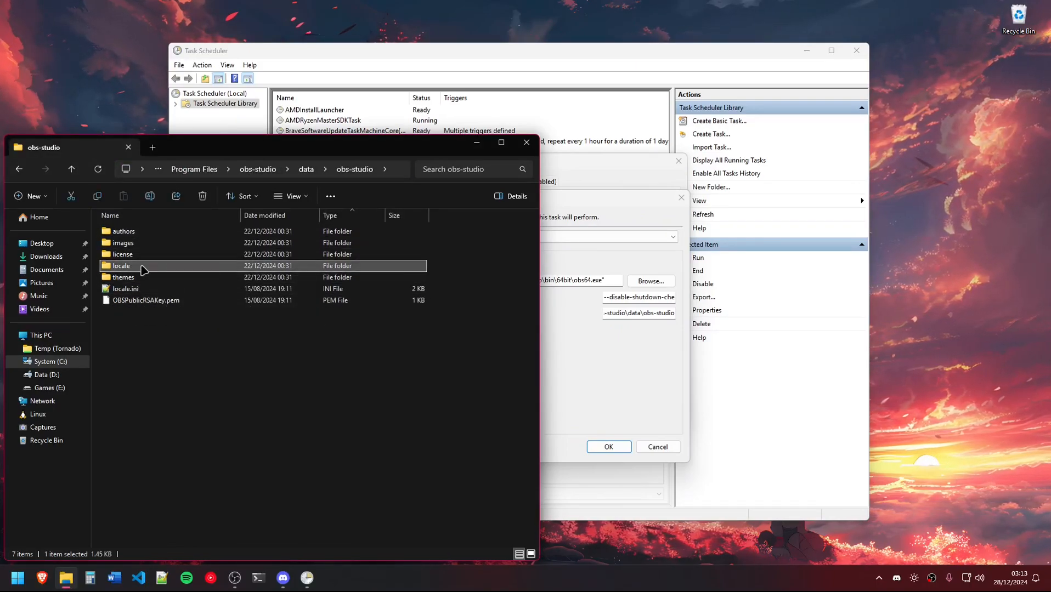
{"action": "left_click", "coordinate": [618, 370]}
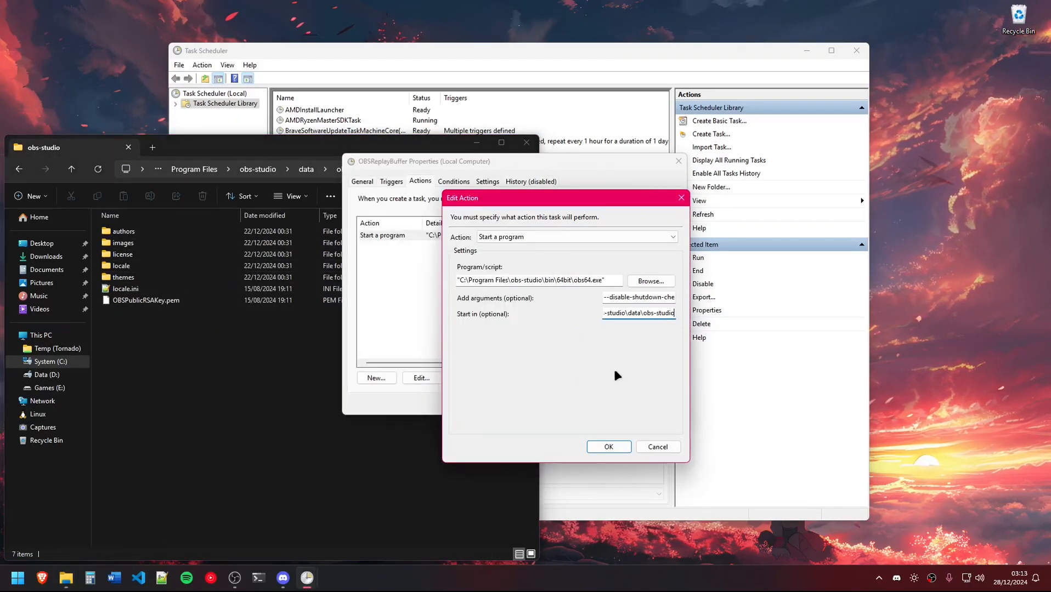
{"action": "left_click", "coordinate": [608, 447]}
Turn off the task's option to stop if it runs longer than 3 days, and save the task properties
{"action": "left_click_drag", "start_coordinate": [539, 160], "coordinate": [543, 160]}
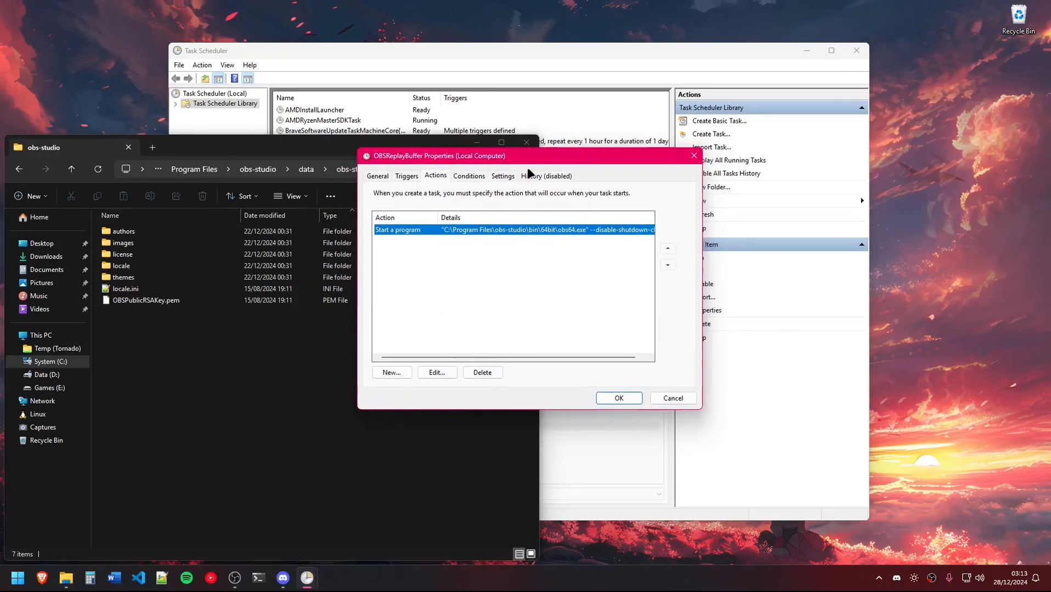
{"action": "left_click", "coordinate": [503, 176]}
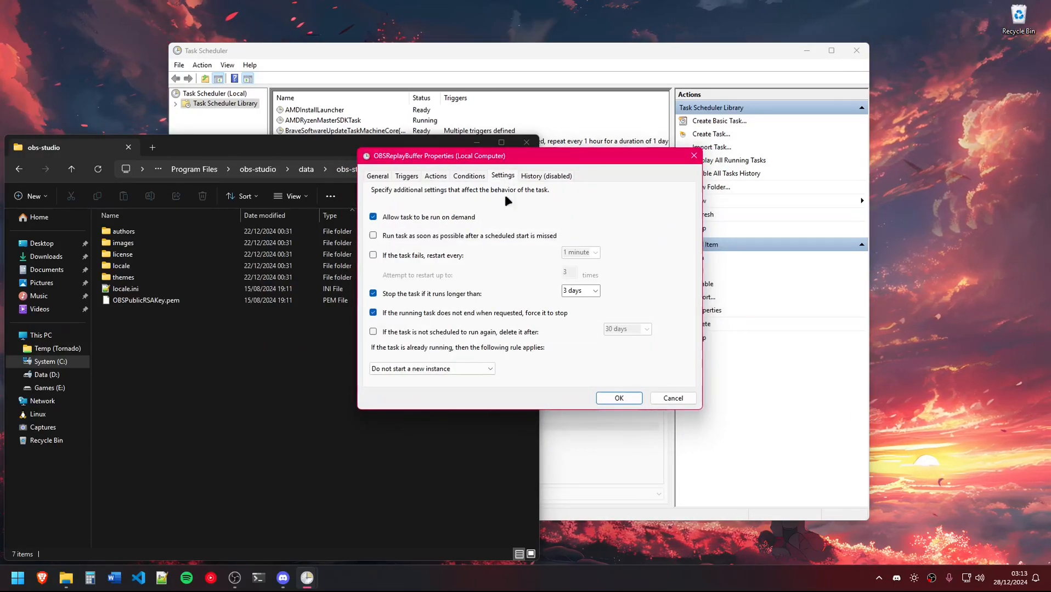
{"action": "left_click", "coordinate": [373, 293]}
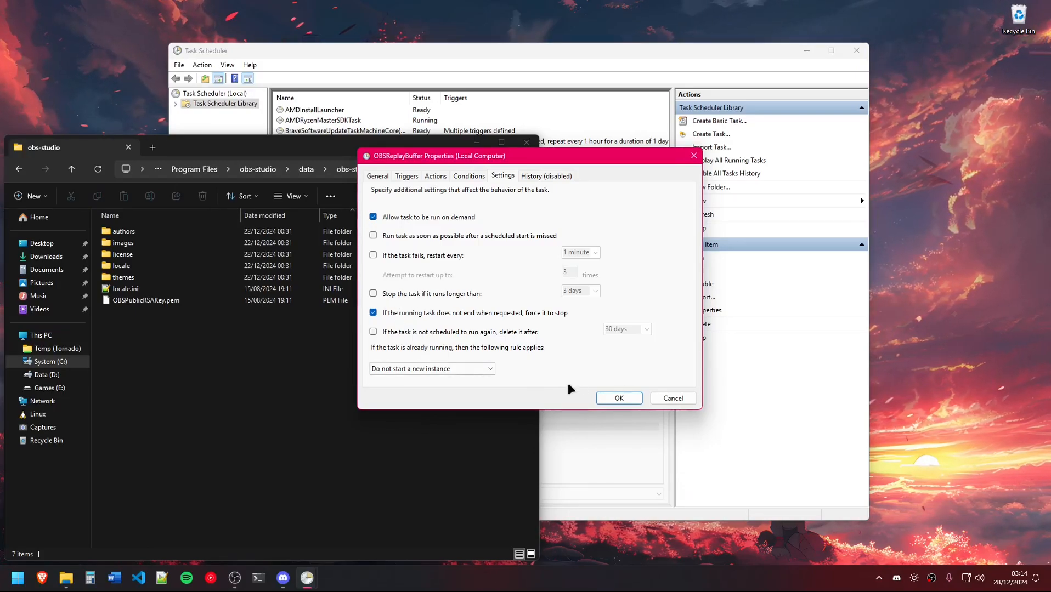
{"action": "left_click", "coordinate": [613, 397]}
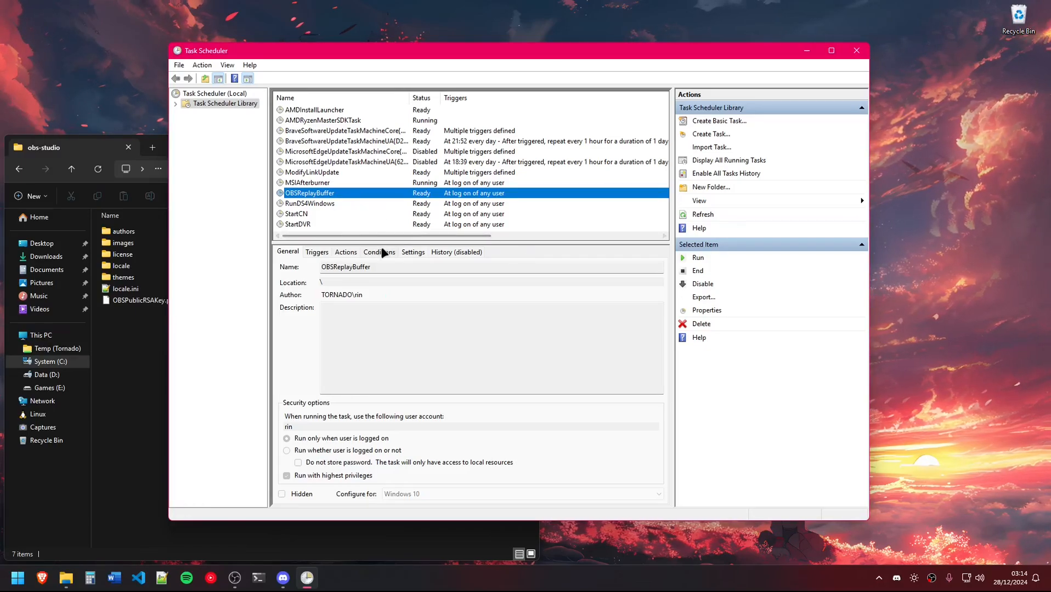
Test-run the OBSReplayBuffer task and bring up the minimized OBS window to check its replay buffer
{"action": "right_click", "coordinate": [338, 192]}
{"action": "left_click", "coordinate": [364, 198]}
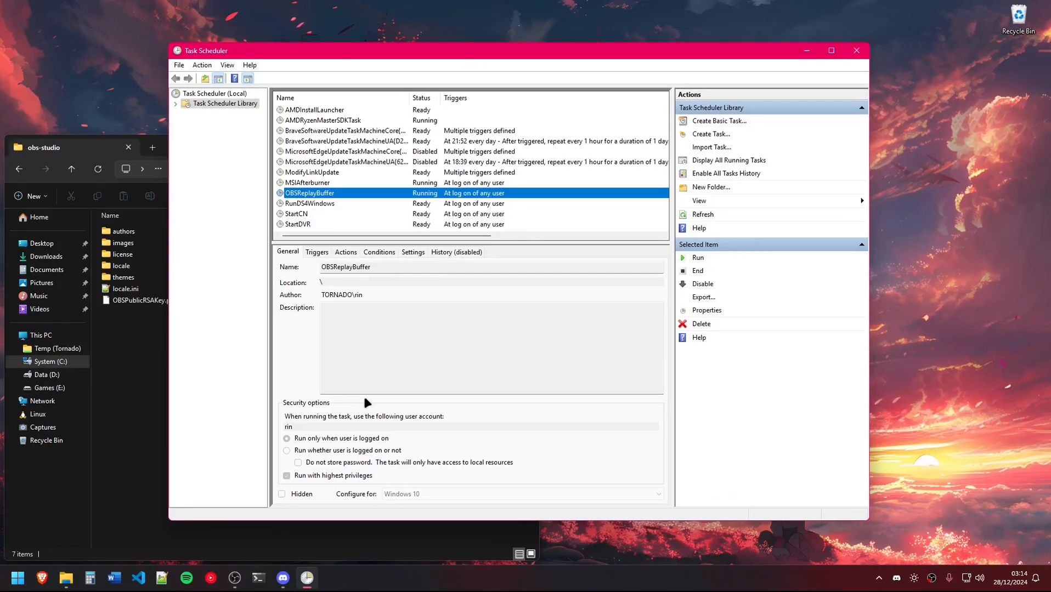
{"action": "left_click", "coordinate": [234, 578]}
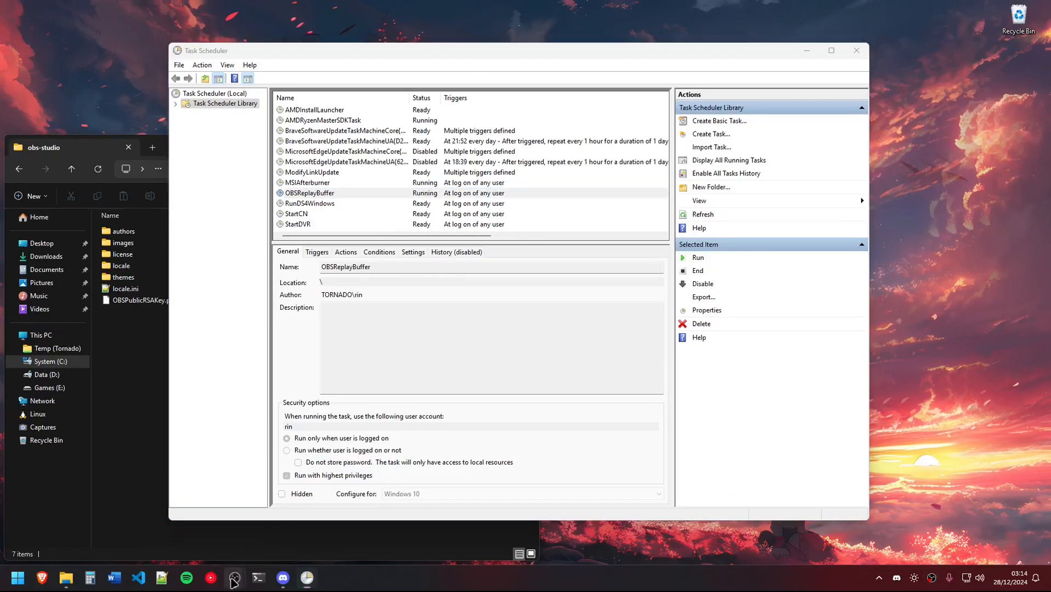
{"action": "left_click", "coordinate": [280, 545]}
{"action": "left_click", "coordinate": [576, 368]}
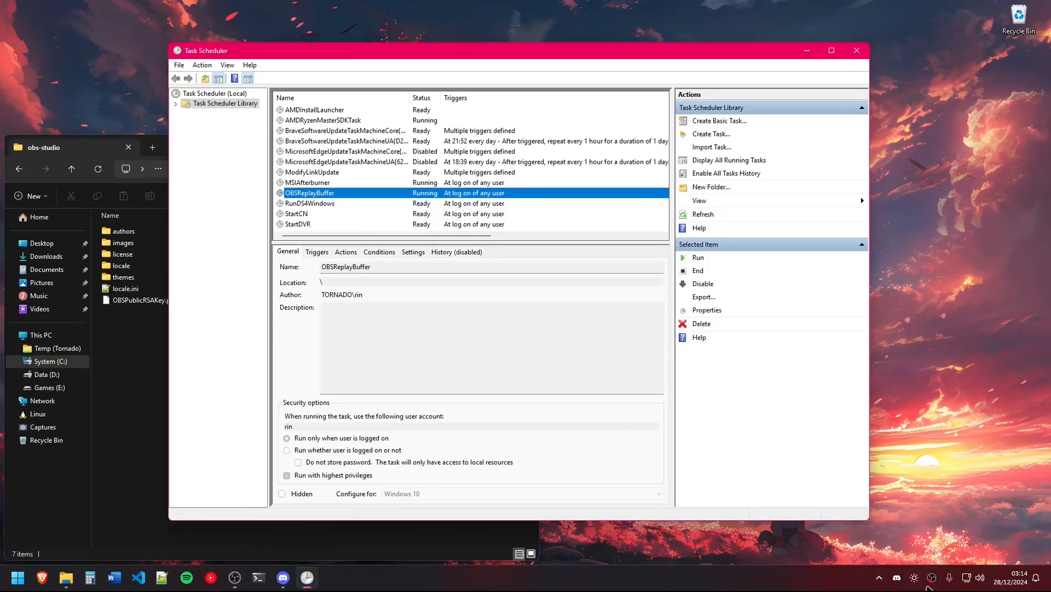
{"action": "left_click", "coordinate": [932, 579]}
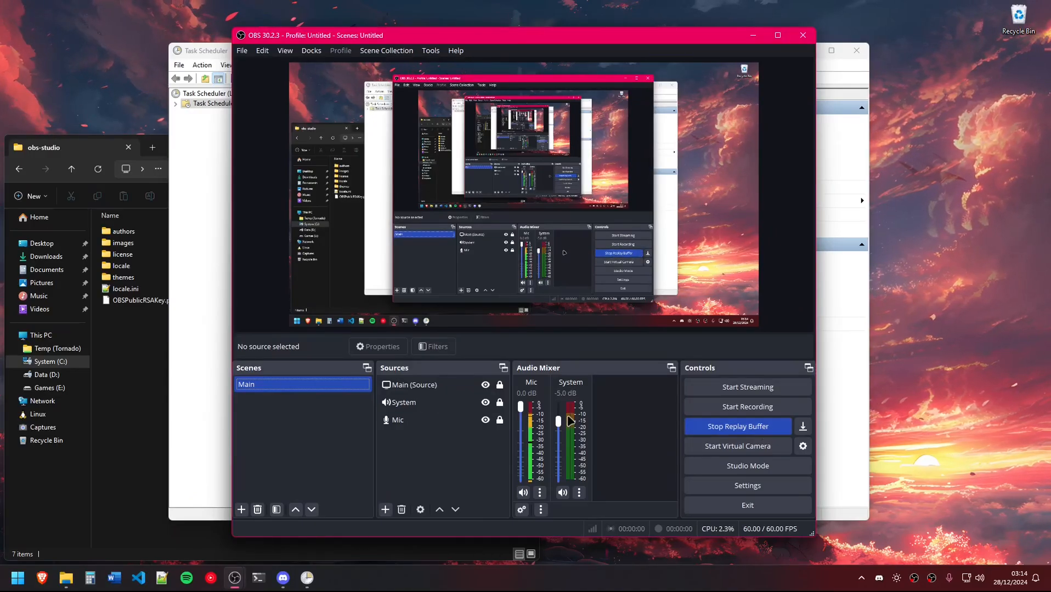
{"action": "left_click", "coordinate": [214, 358]}
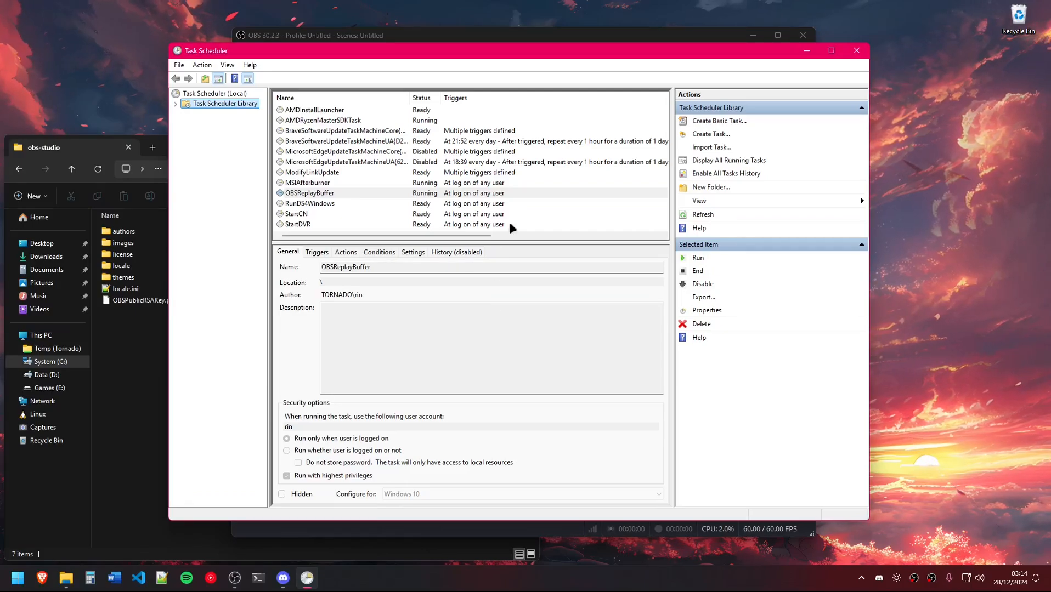
{"action": "left_click", "coordinate": [503, 34]}
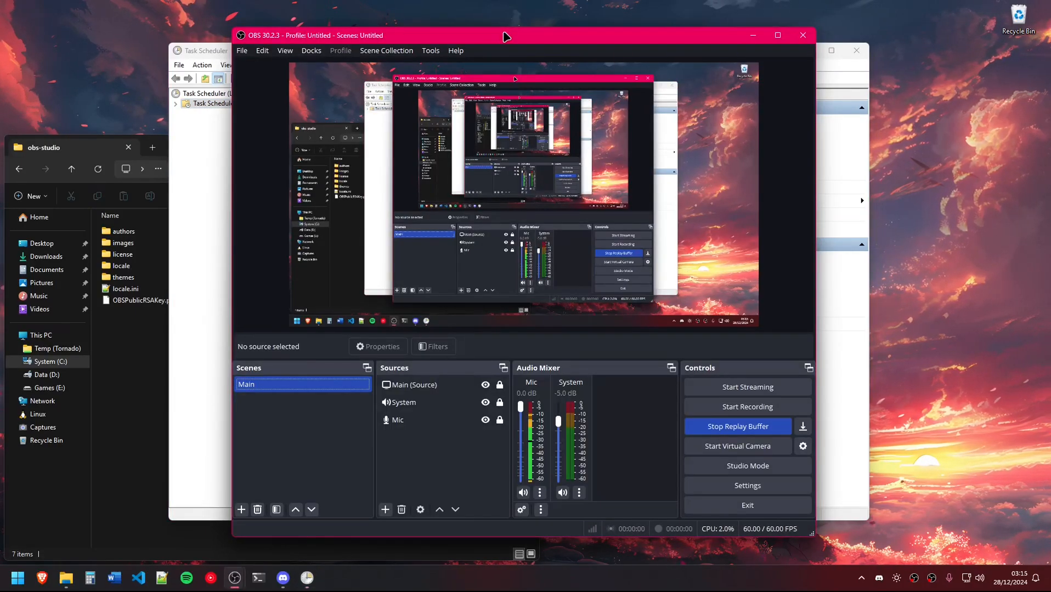